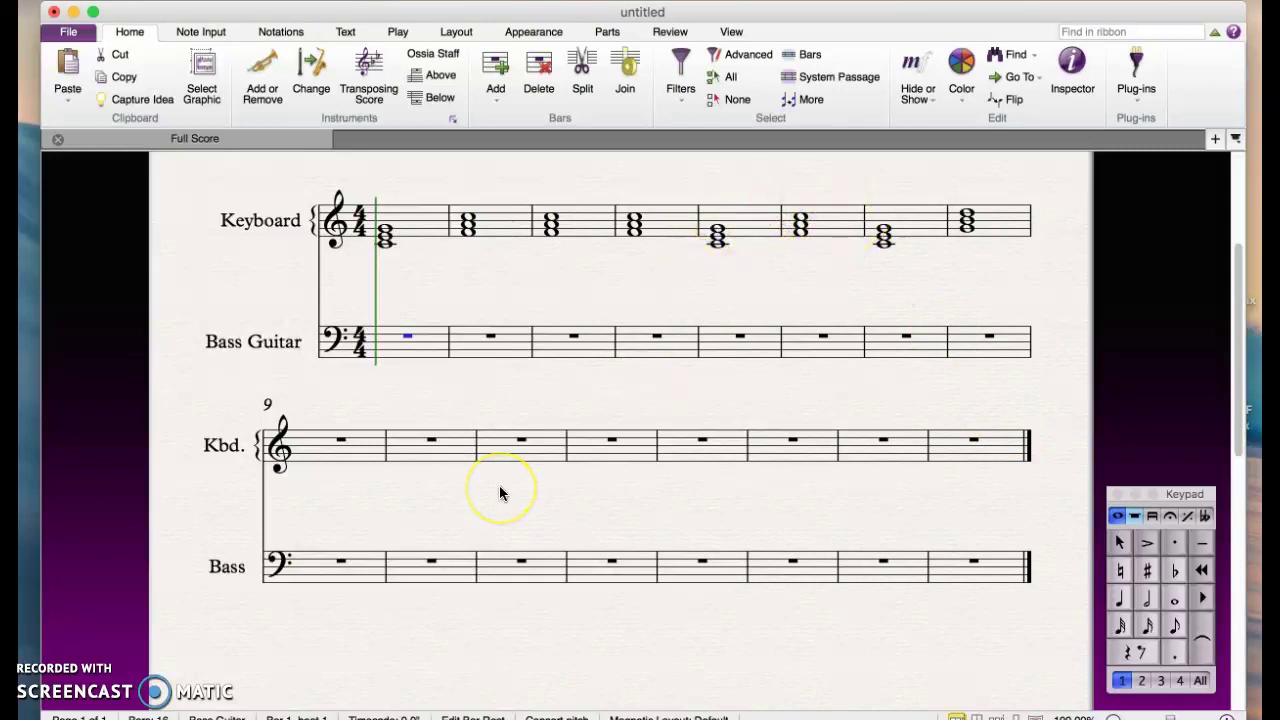
- Bring up the Year 7 chord grid document and scroll down to its A and B Section grids
key("ctrl+Left")
left_click(251, 45)
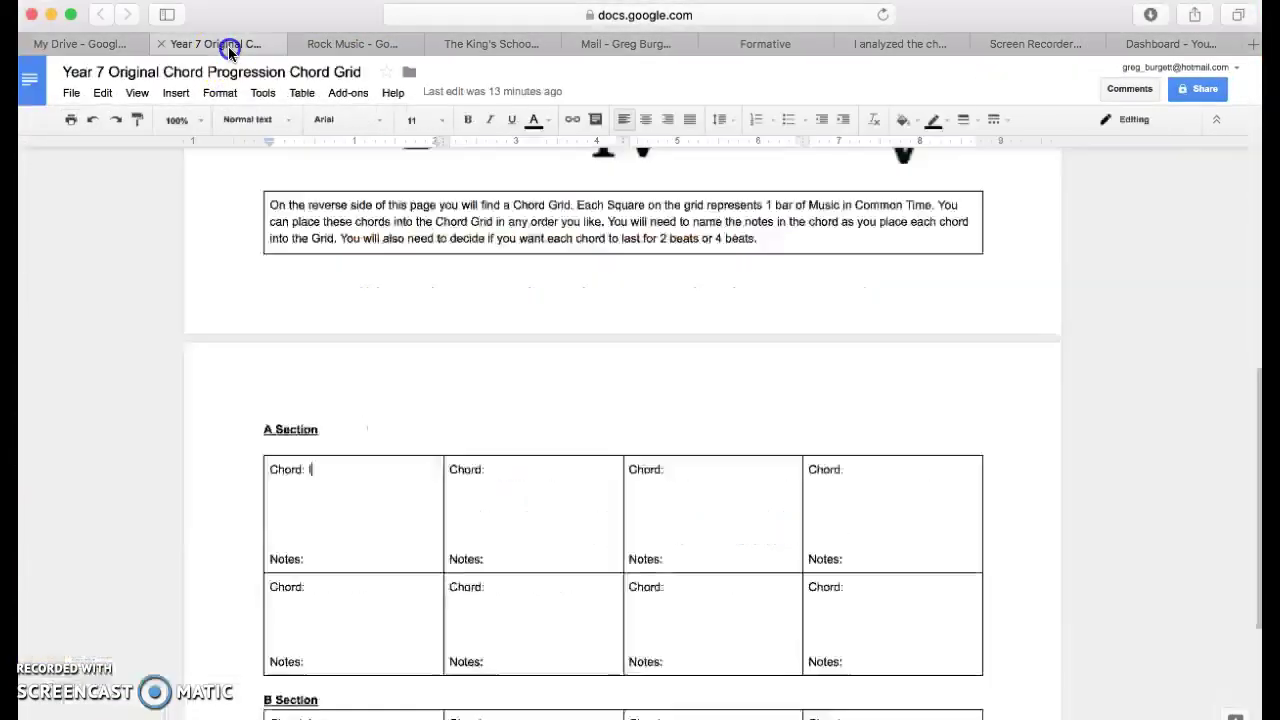
scroll(408, 524, "down", 3)
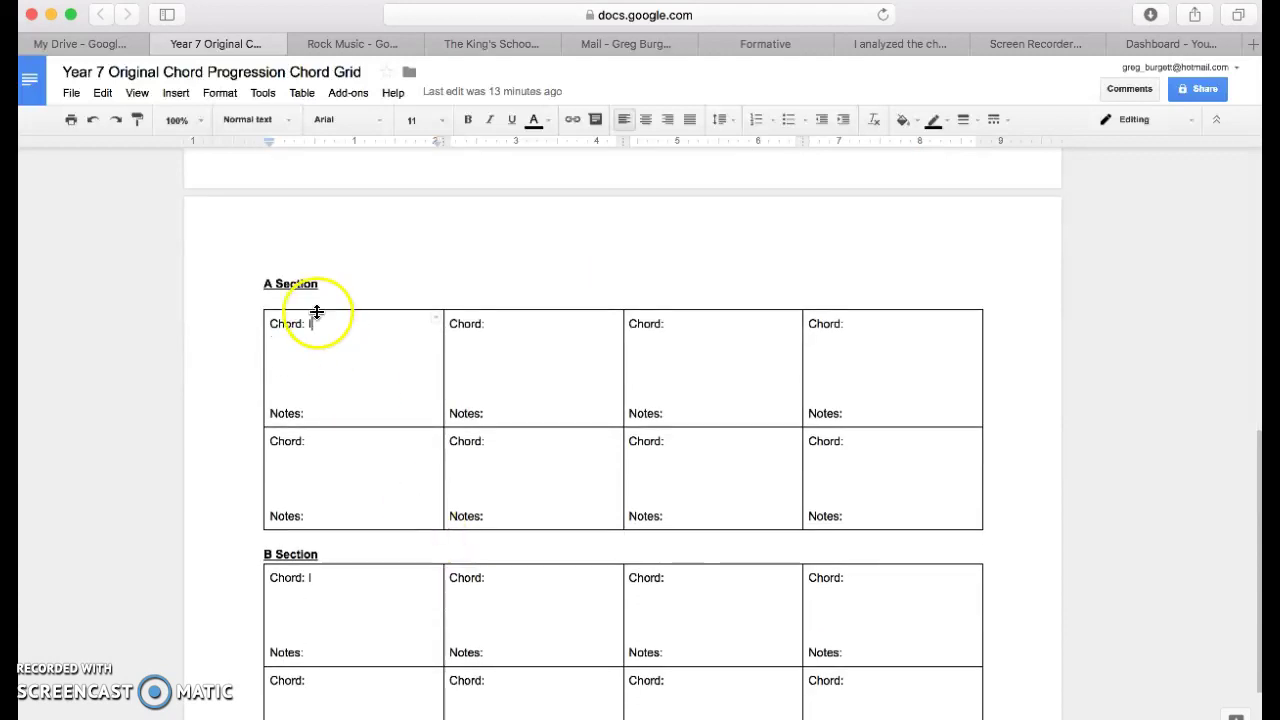
scroll(586, 509, "down", 3)
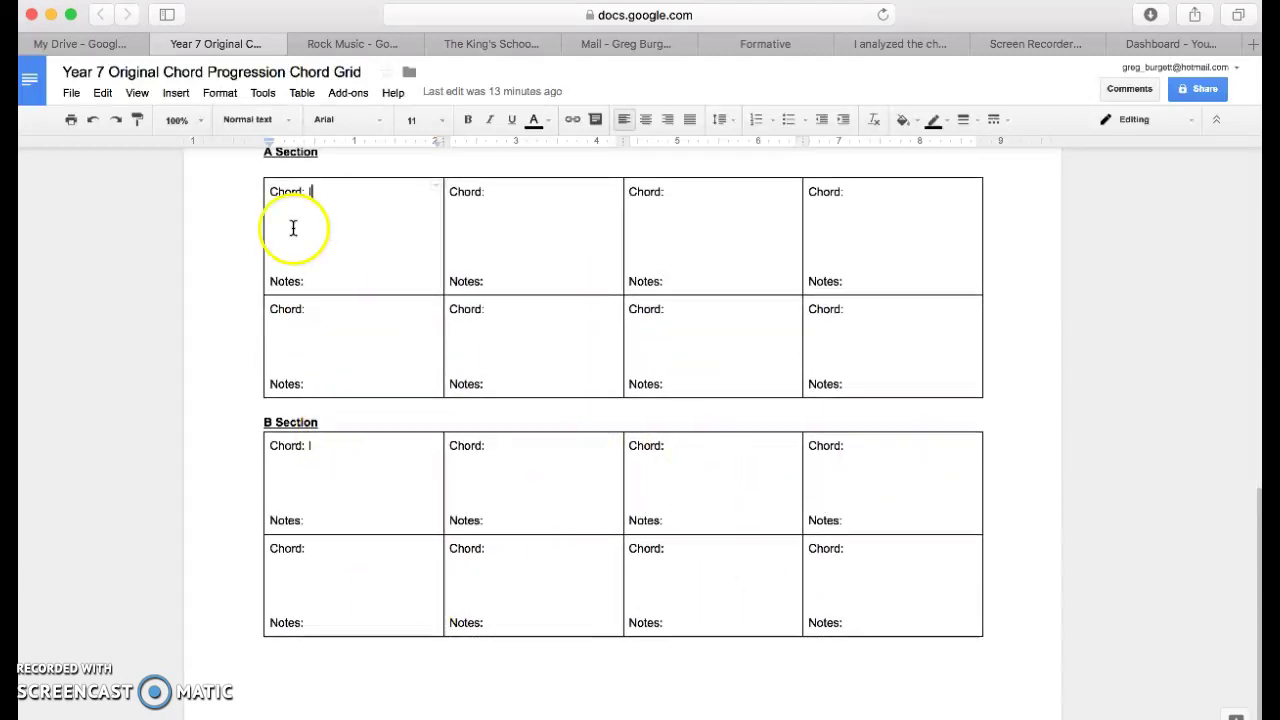
- On the Chart Writing slide, highlight the bullet requiring each section to be different
left_click(341, 50)
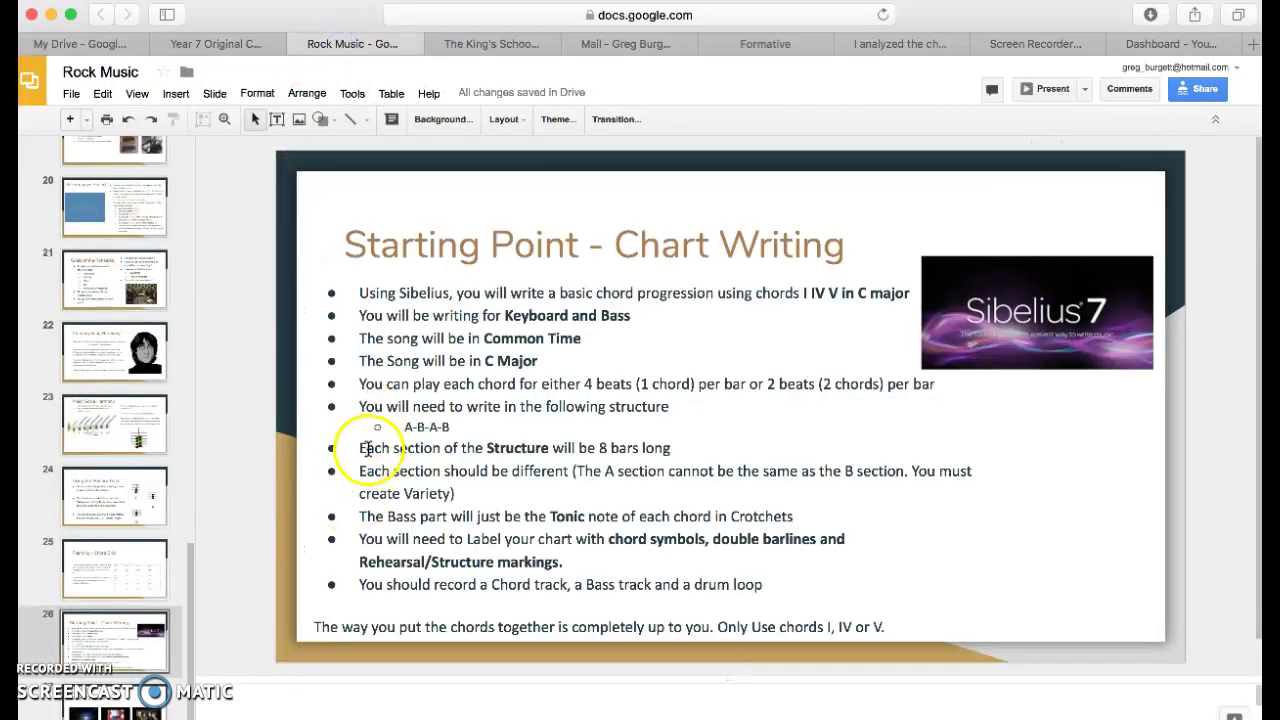
left_click_drag(359, 472, 480, 491)
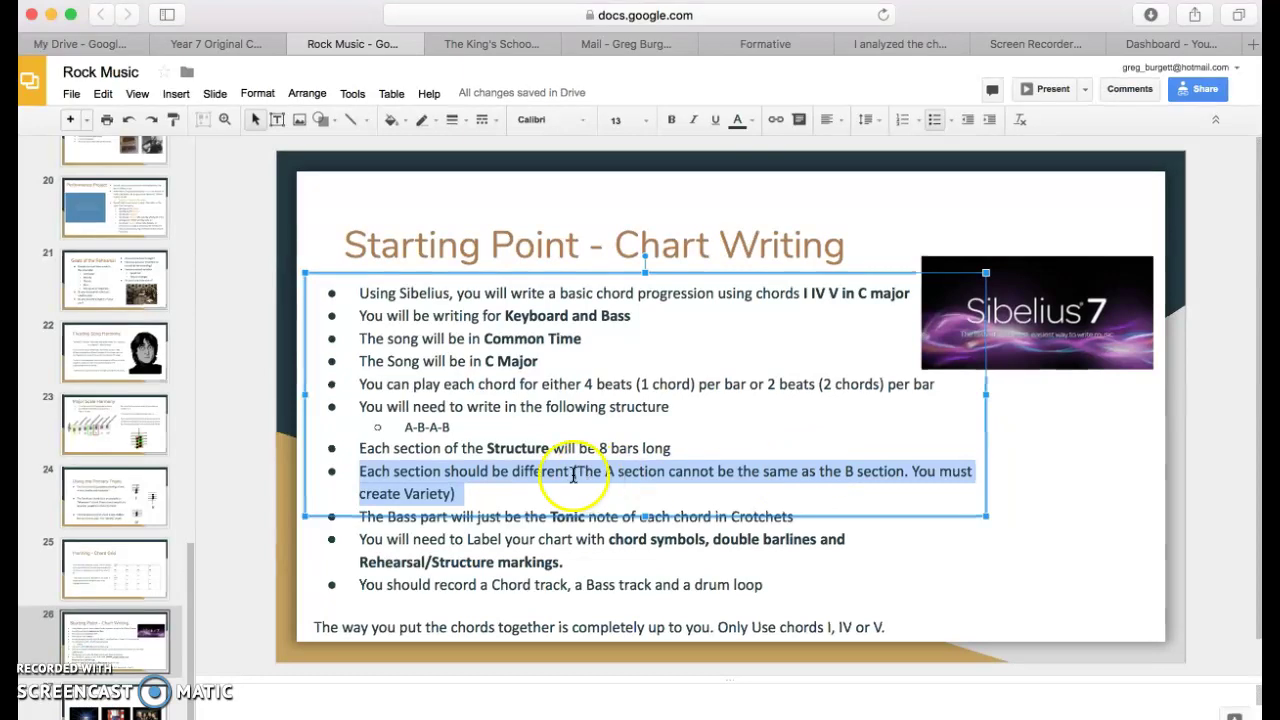
left_click(362, 447)
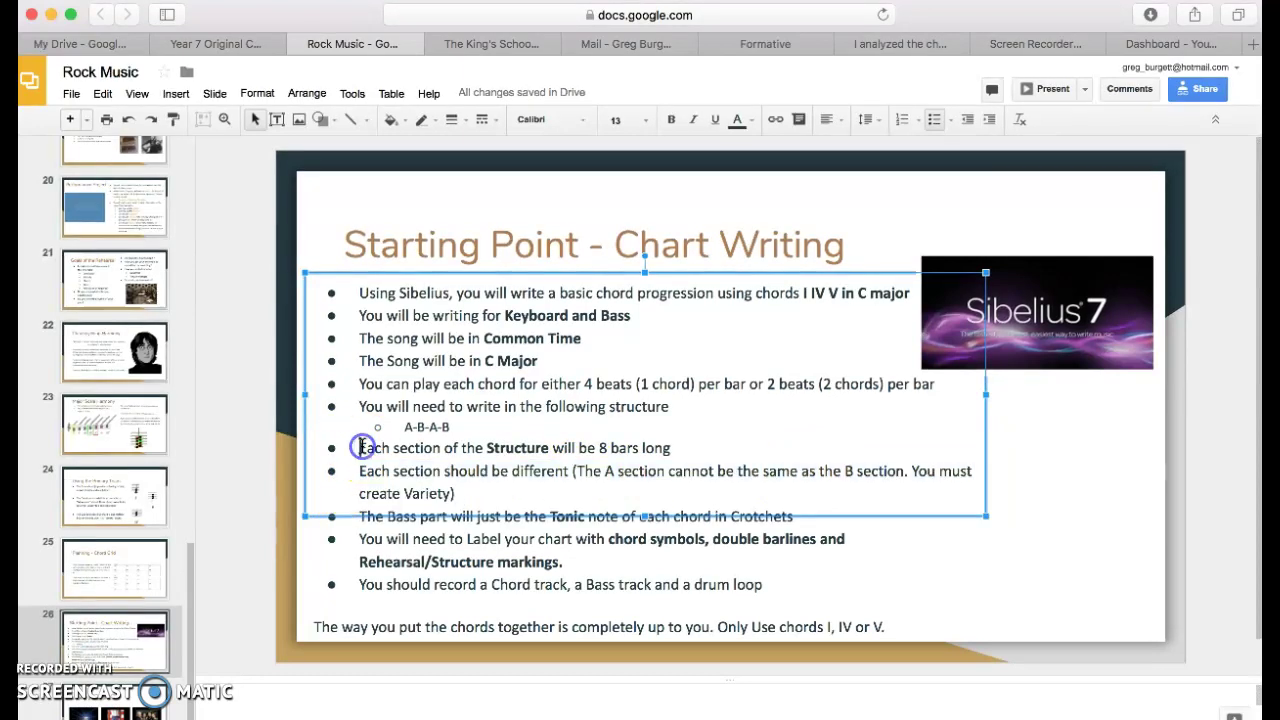
left_click(1034, 626)
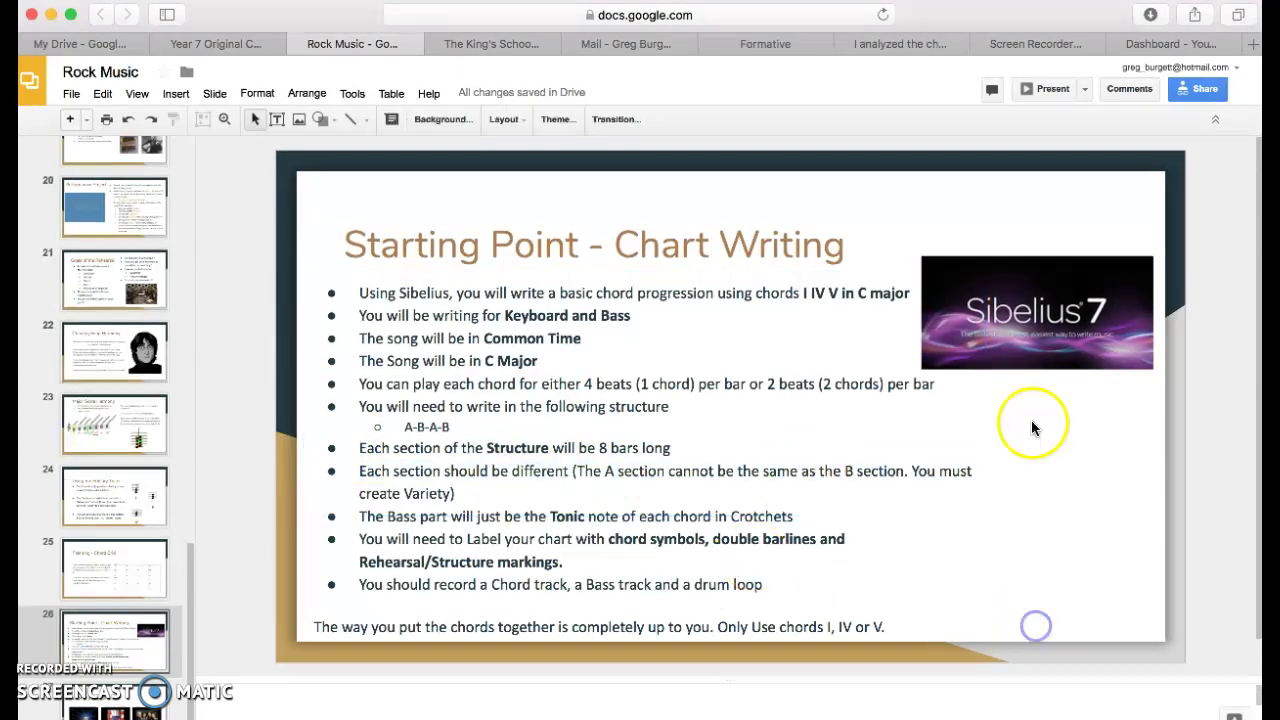
key("super+Tab")
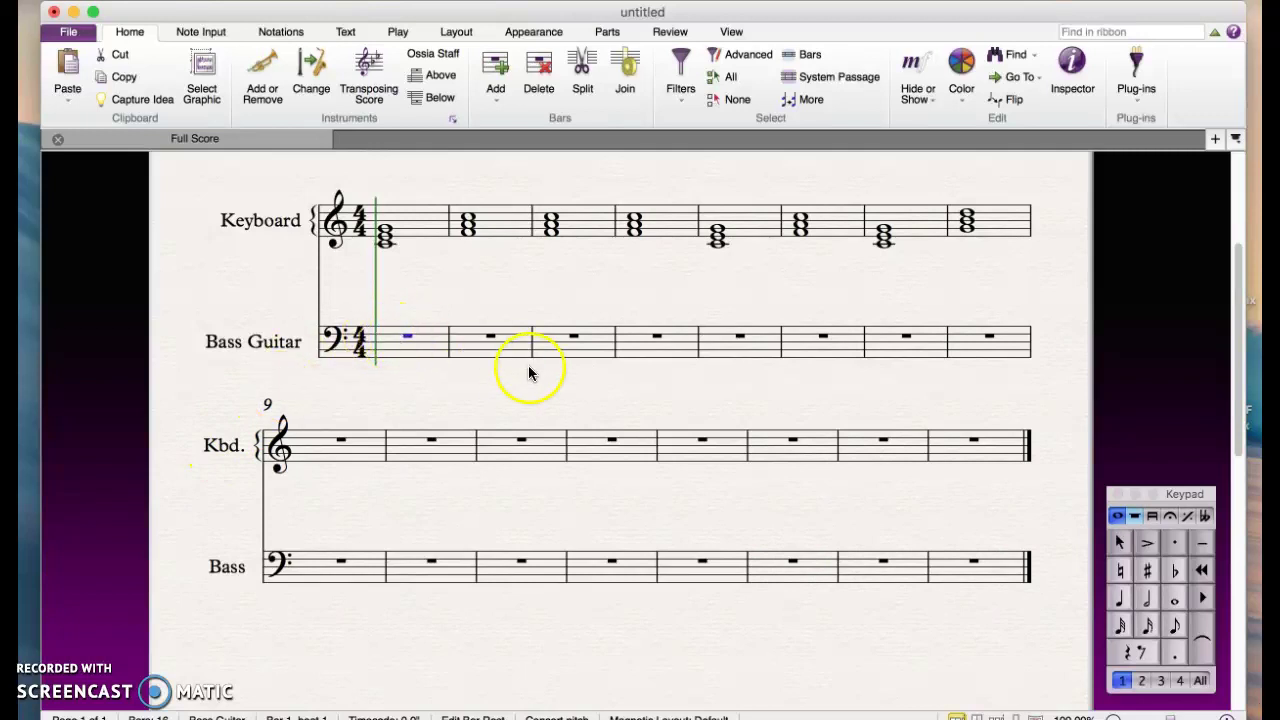
- Highlight the bullet about the crotchet bass part, then select the keyboard chords in bars 1 and 2
key("ctrl+Left")
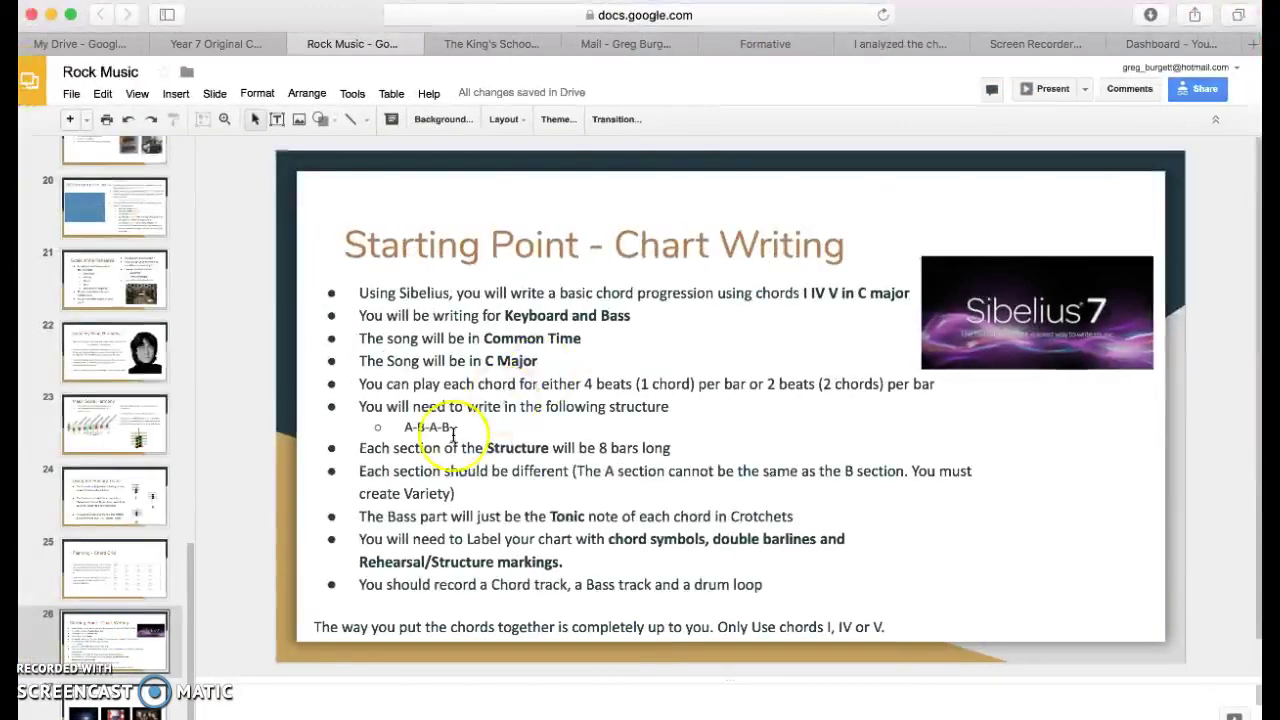
left_click_drag(356, 518, 706, 509)
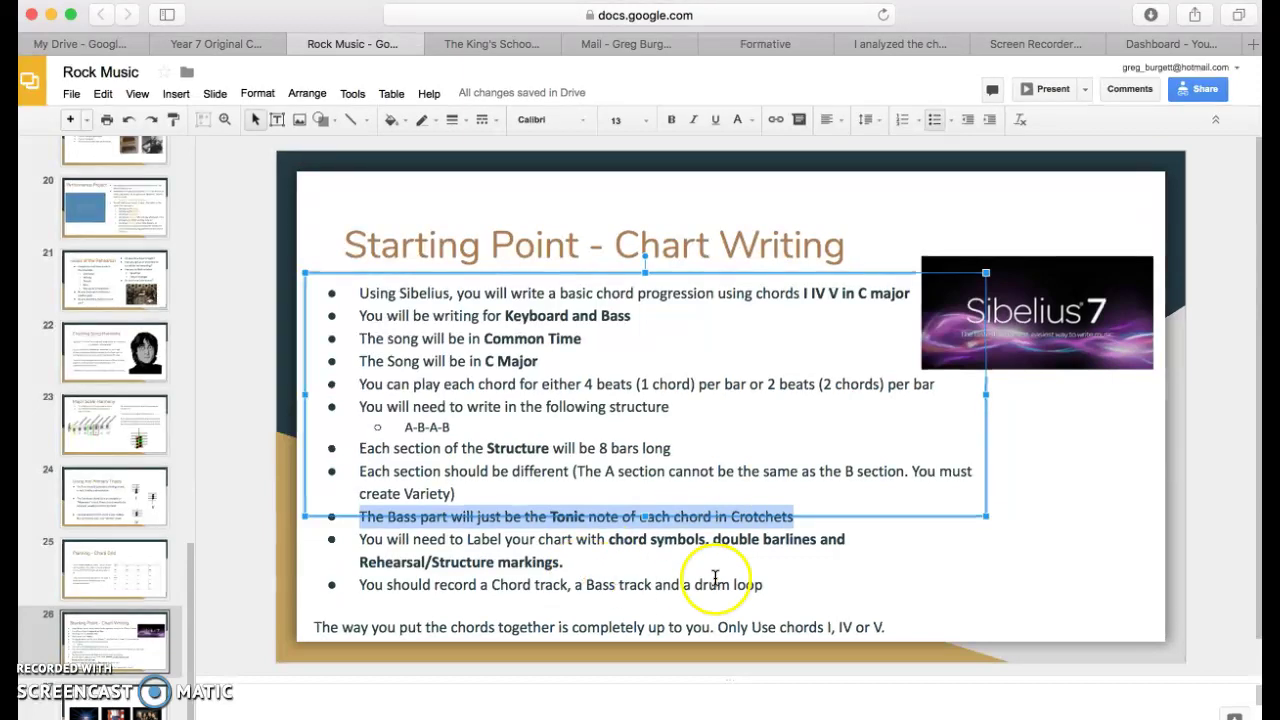
left_click(889, 558)
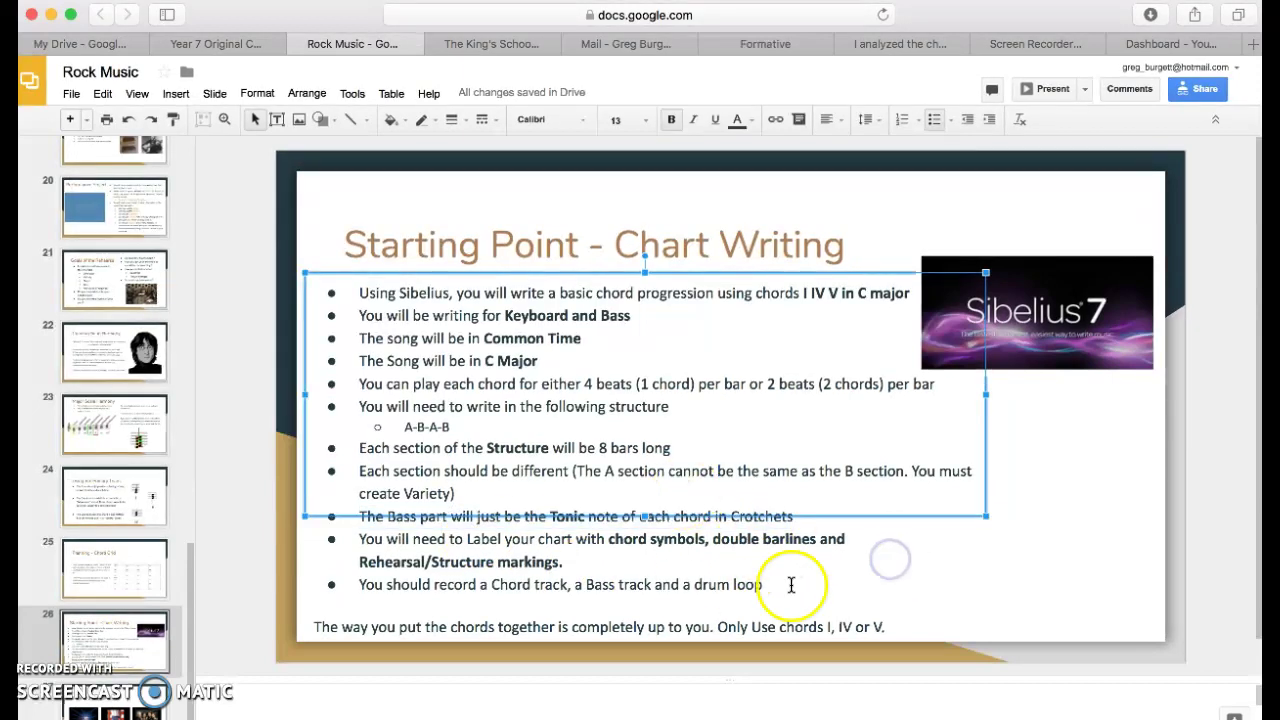
left_click(1121, 438)
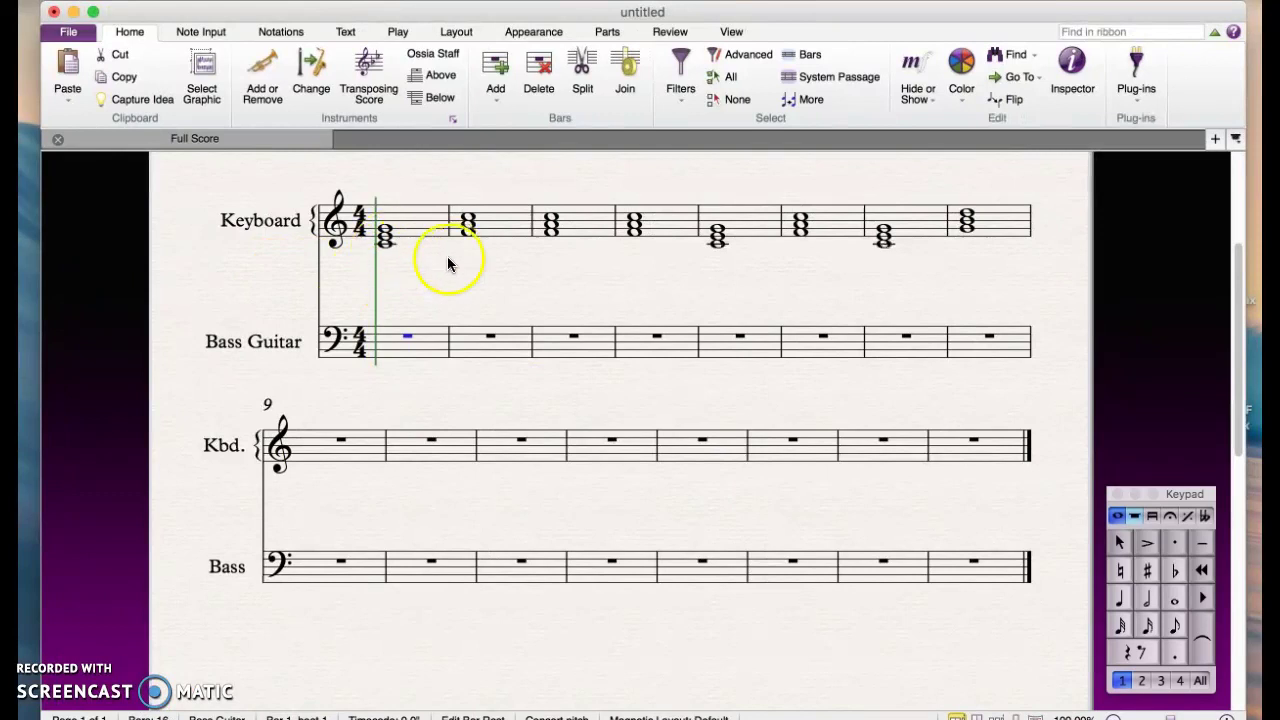
left_click(386, 240)
left_click(470, 238)
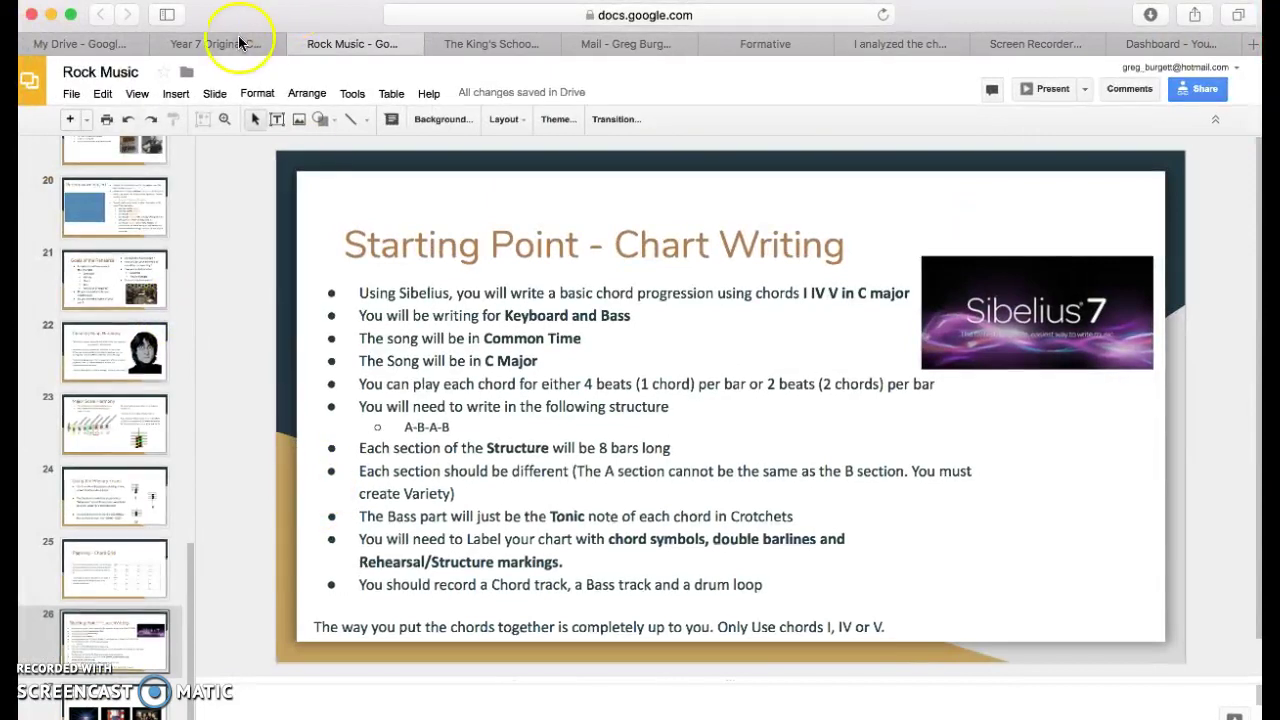
- Enter the notes C,E,G after 'Notes:' in the chord grid's first A Section cell
left_click(222, 44)
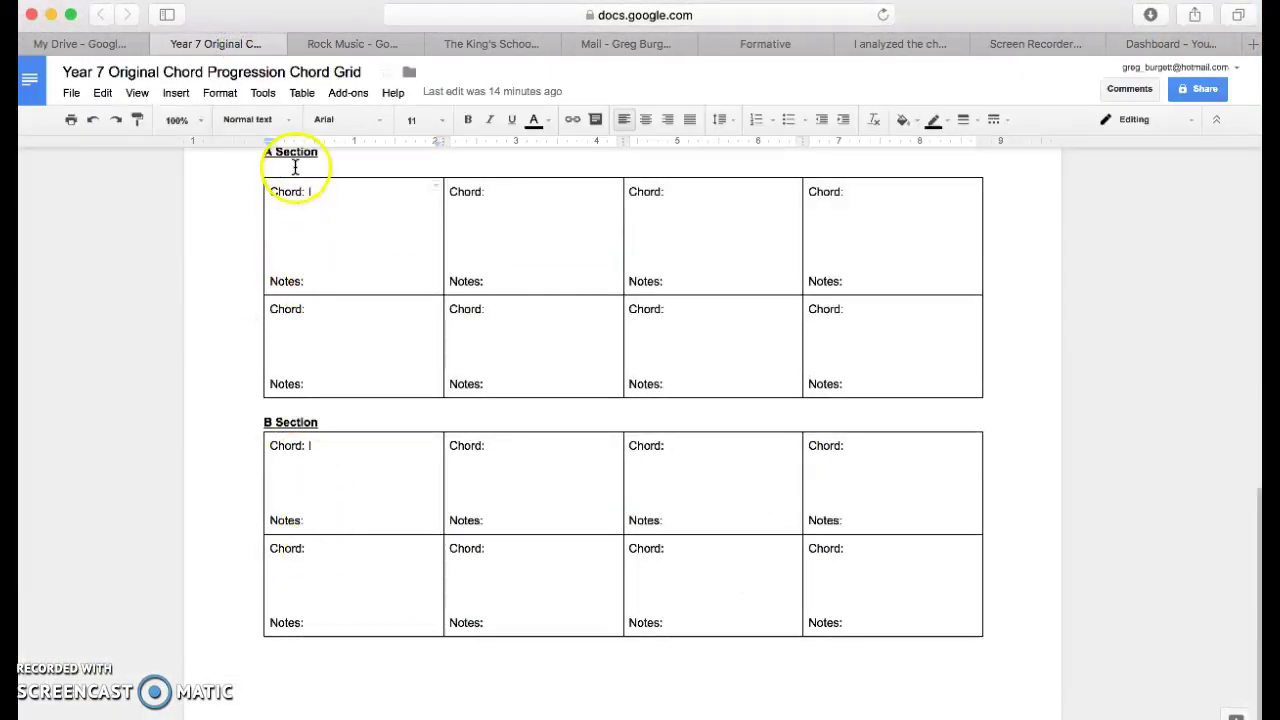
left_click(311, 281)
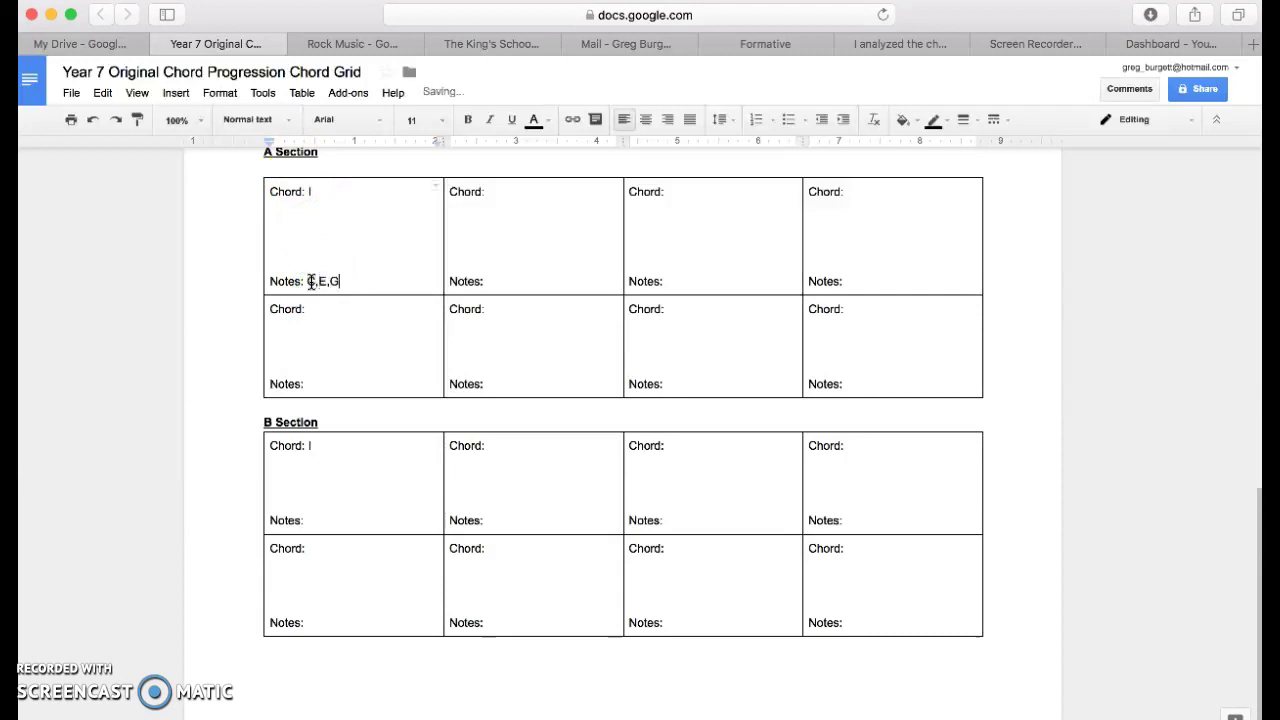
left_click(311, 281)
left_click(314, 282)
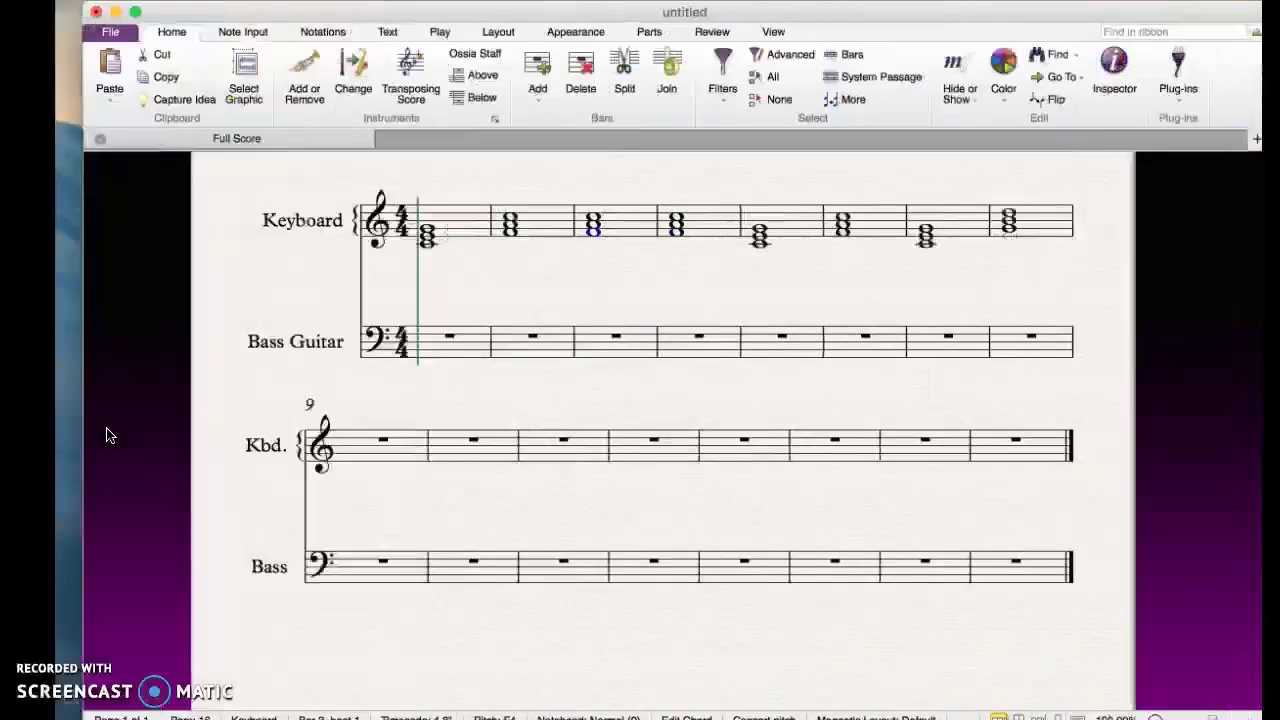
- Fill Bass Guitar bar 1 with crotchet Cs under the keyboard's opening C chord
left_click(408, 337)
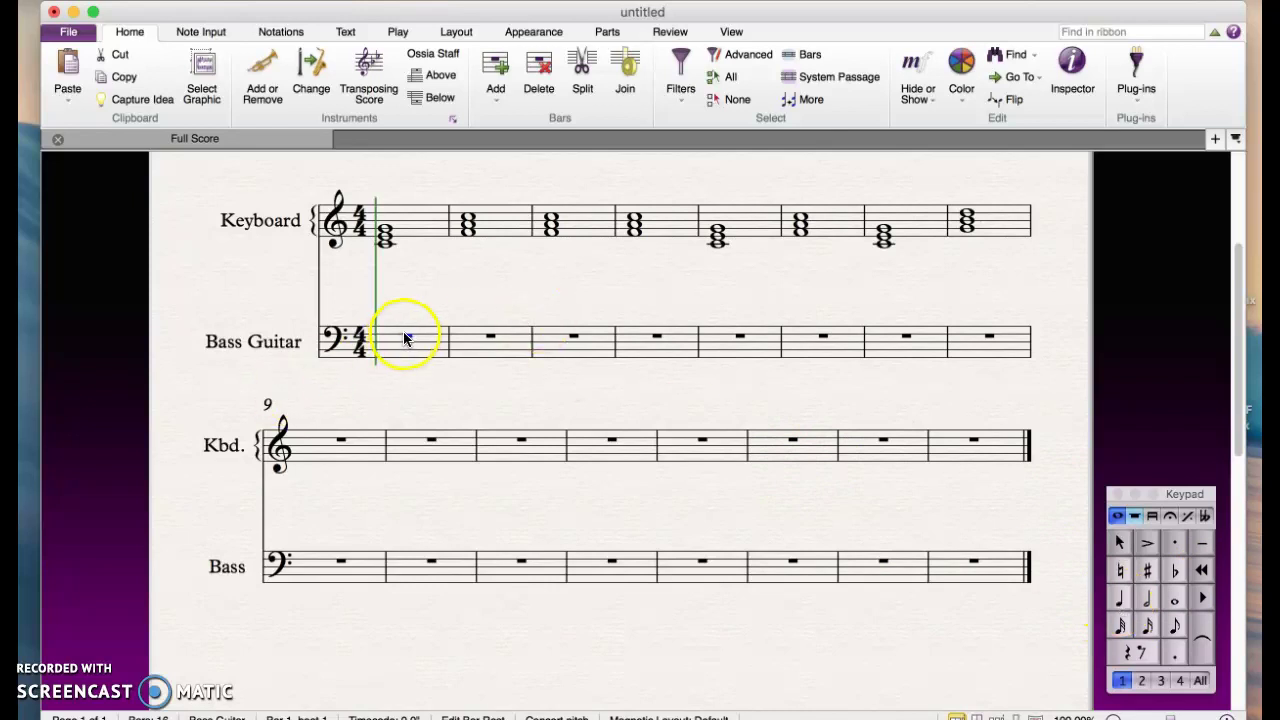
left_click(1117, 601)
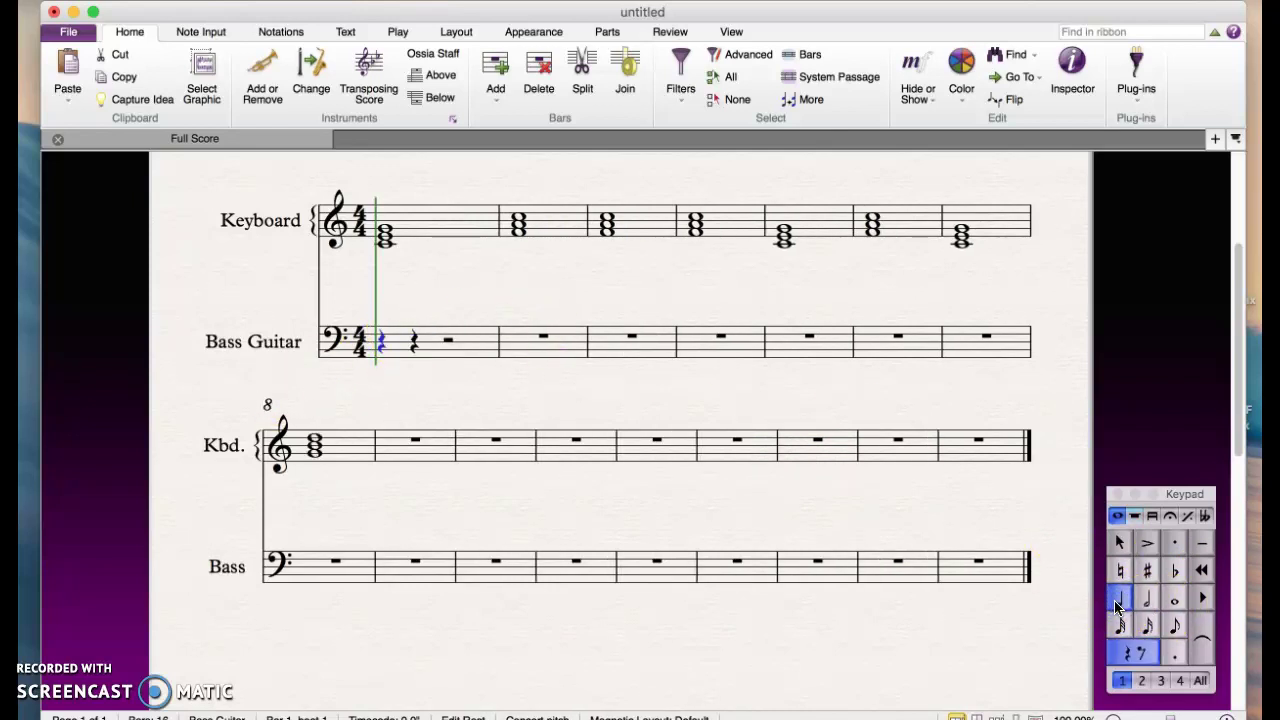
key("c")
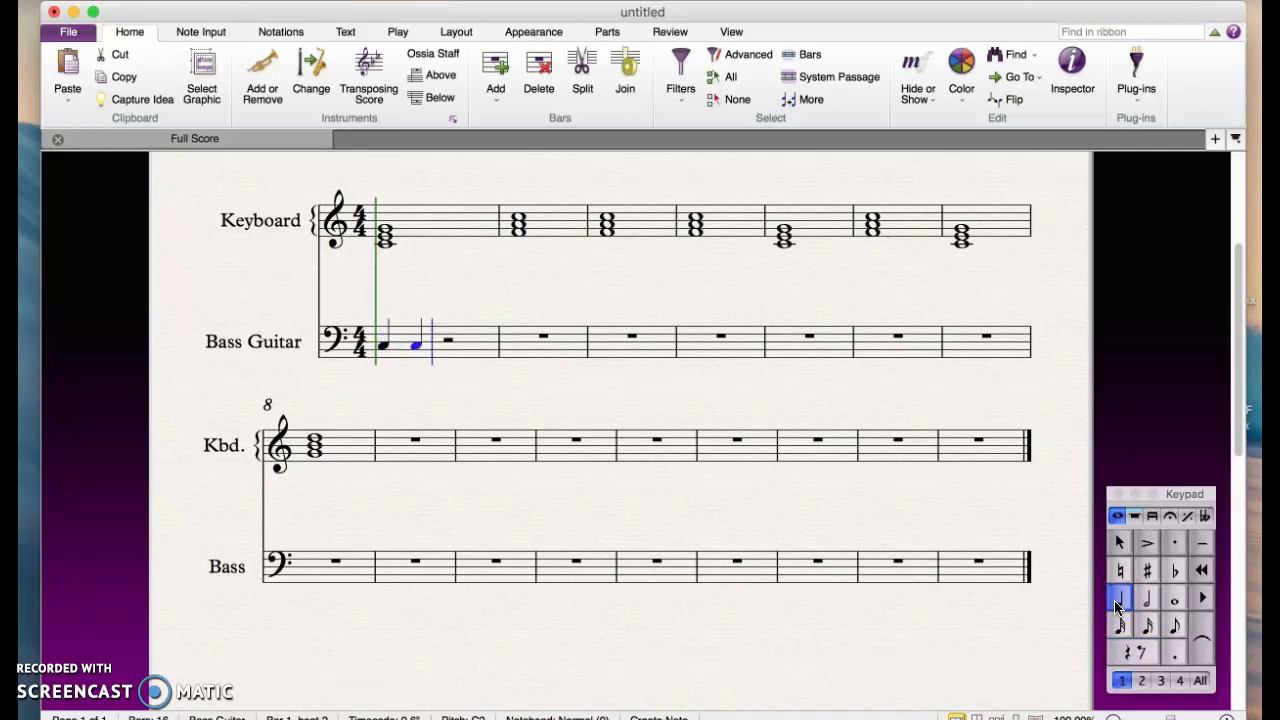
key("c")
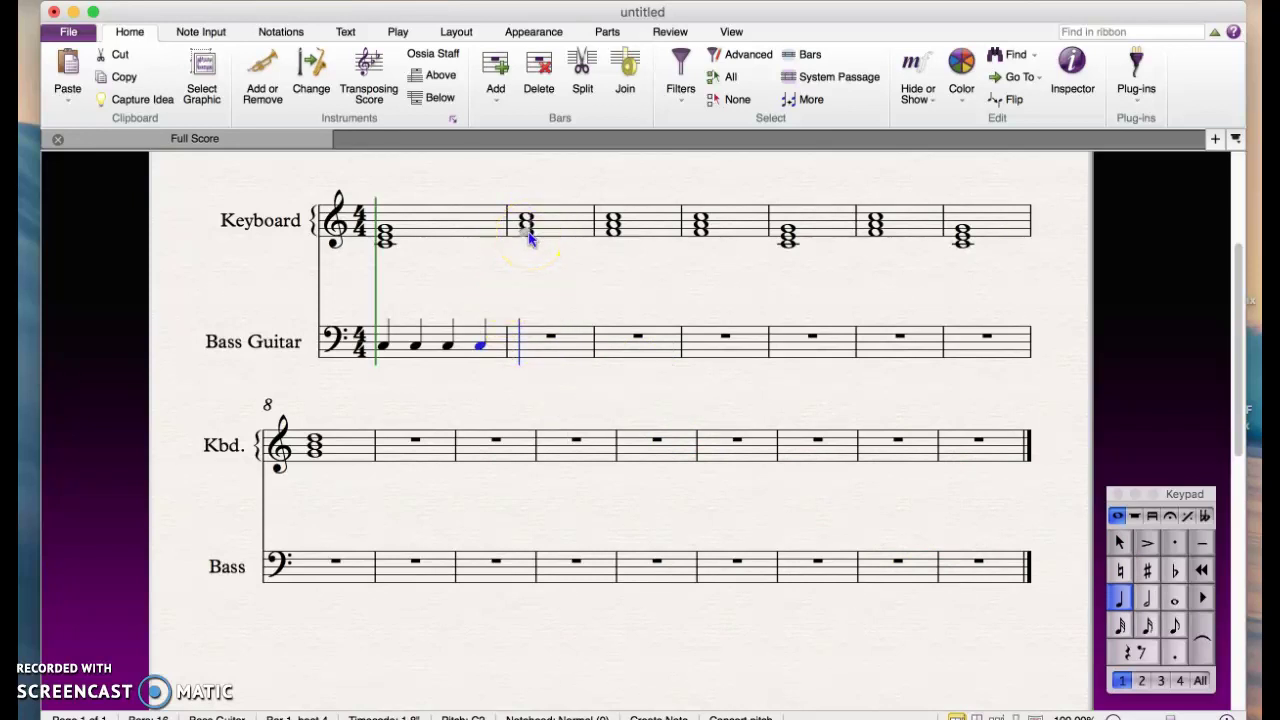
key("Escape")
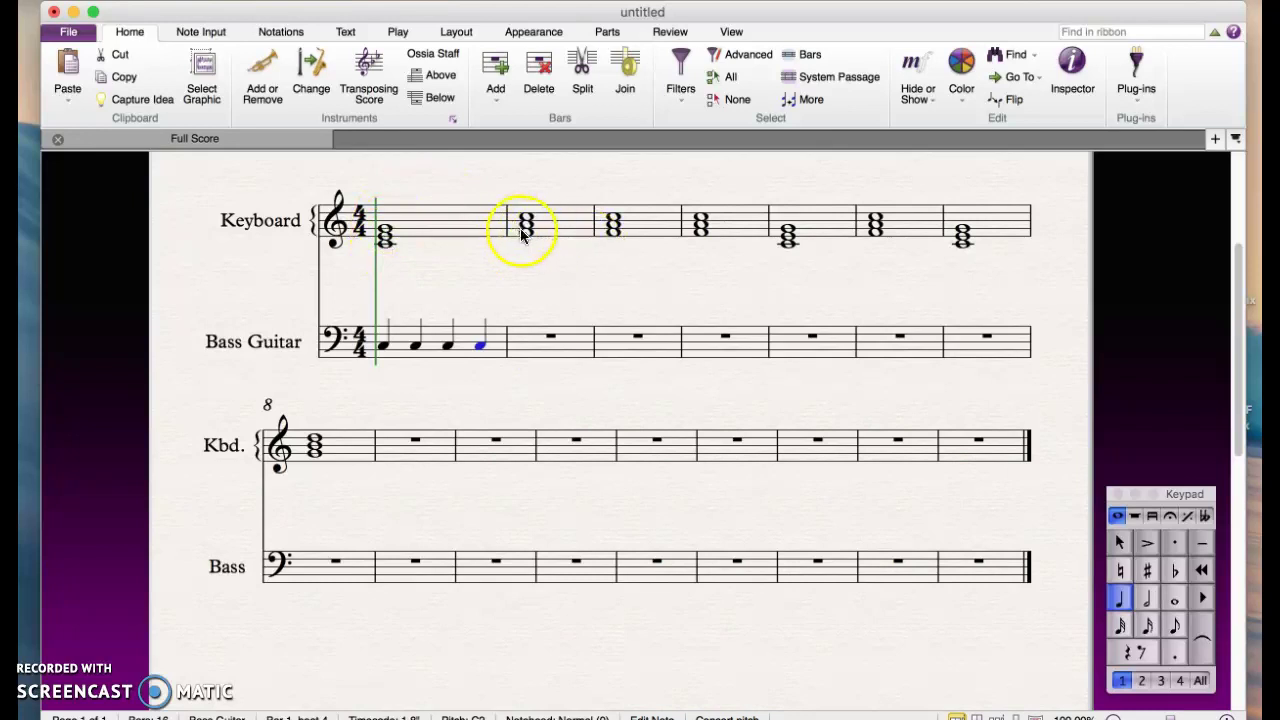
left_click(523, 228)
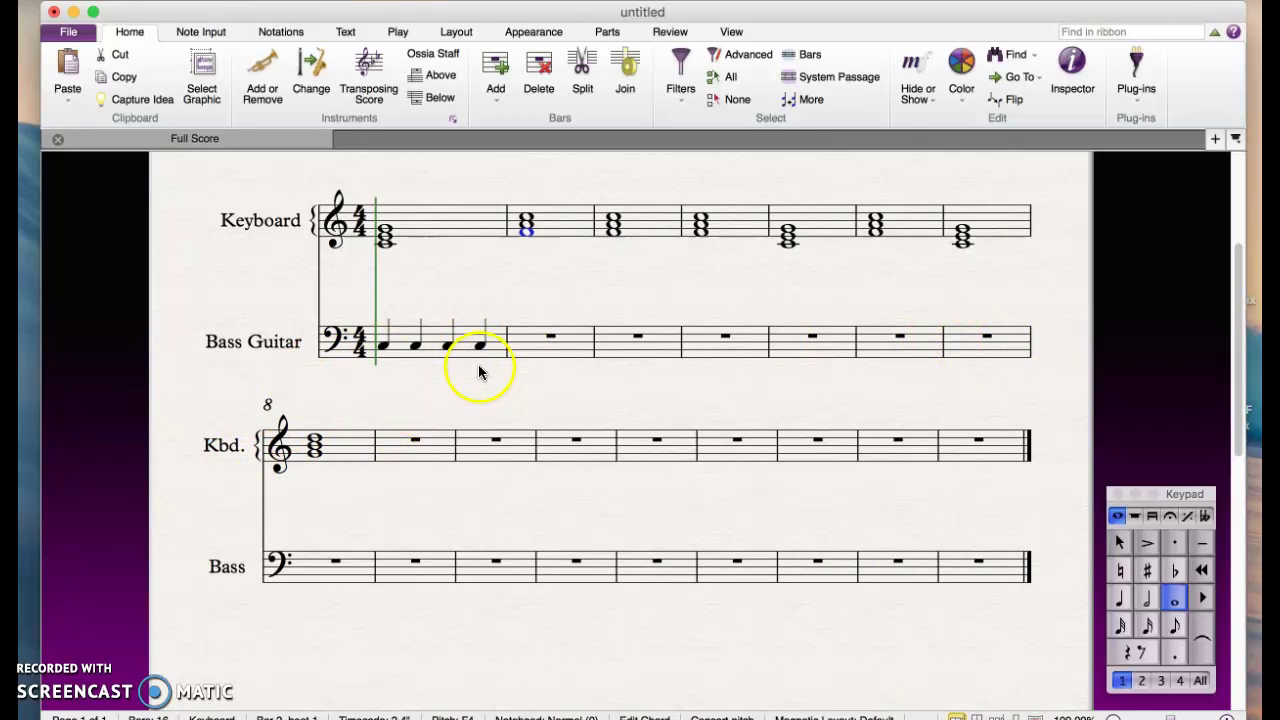
left_click(405, 443)
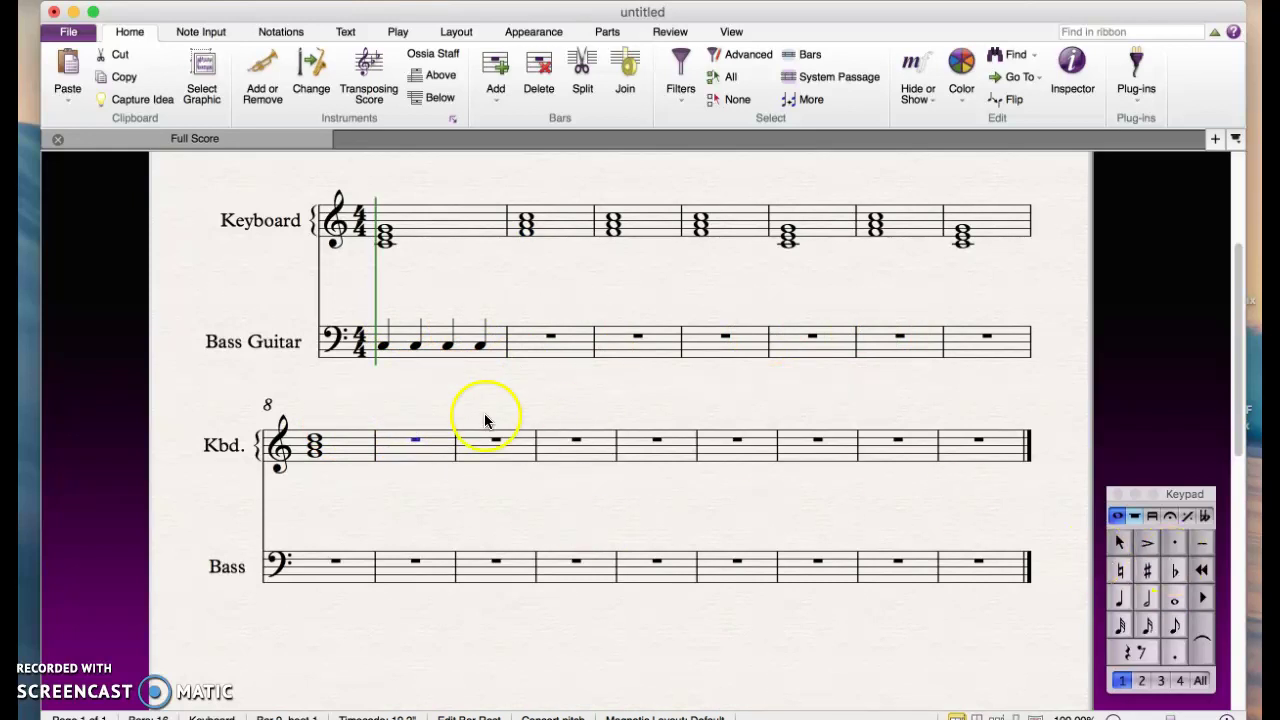
key("super+Tab")
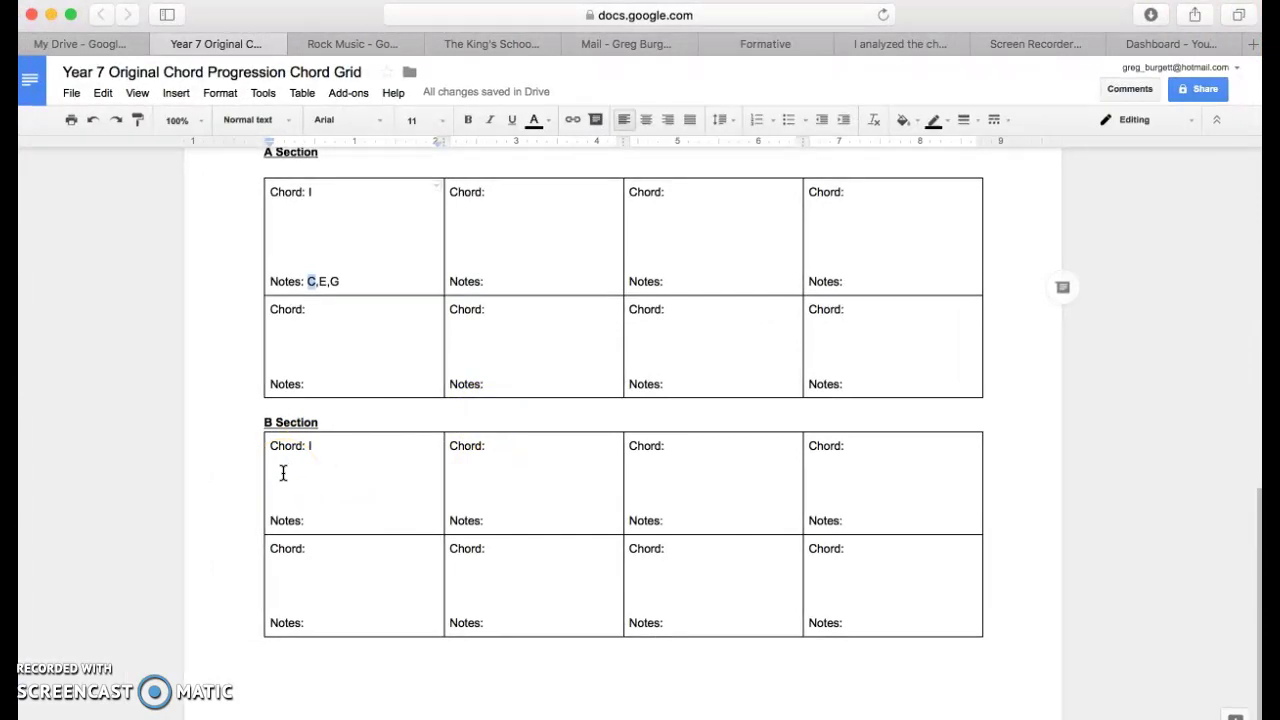
key("super+Tab")
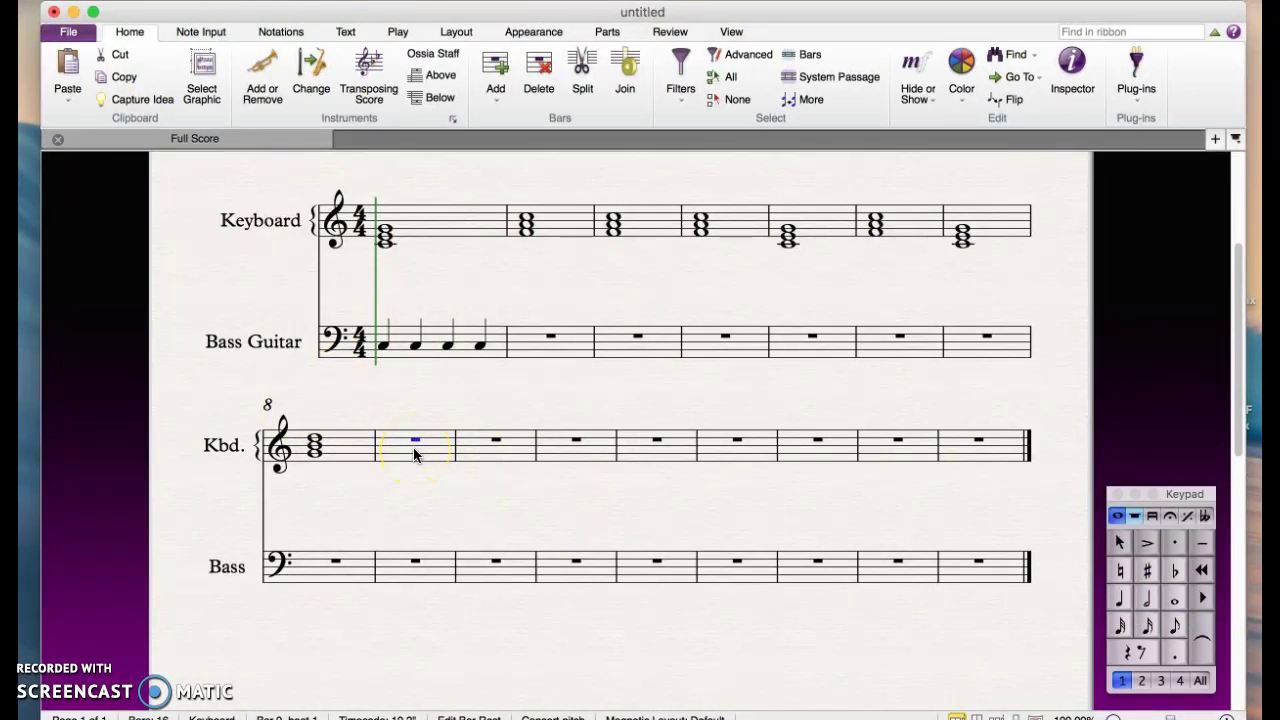
key("super+Tab")
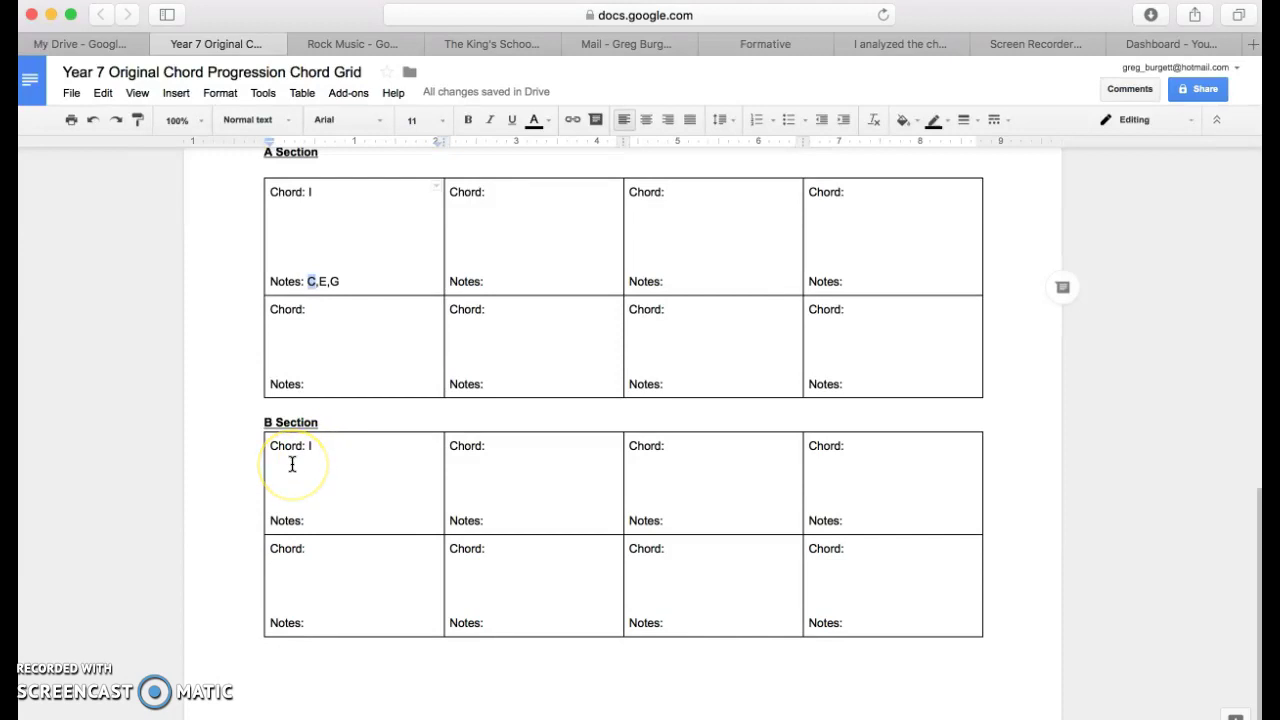
key("super+Tab")
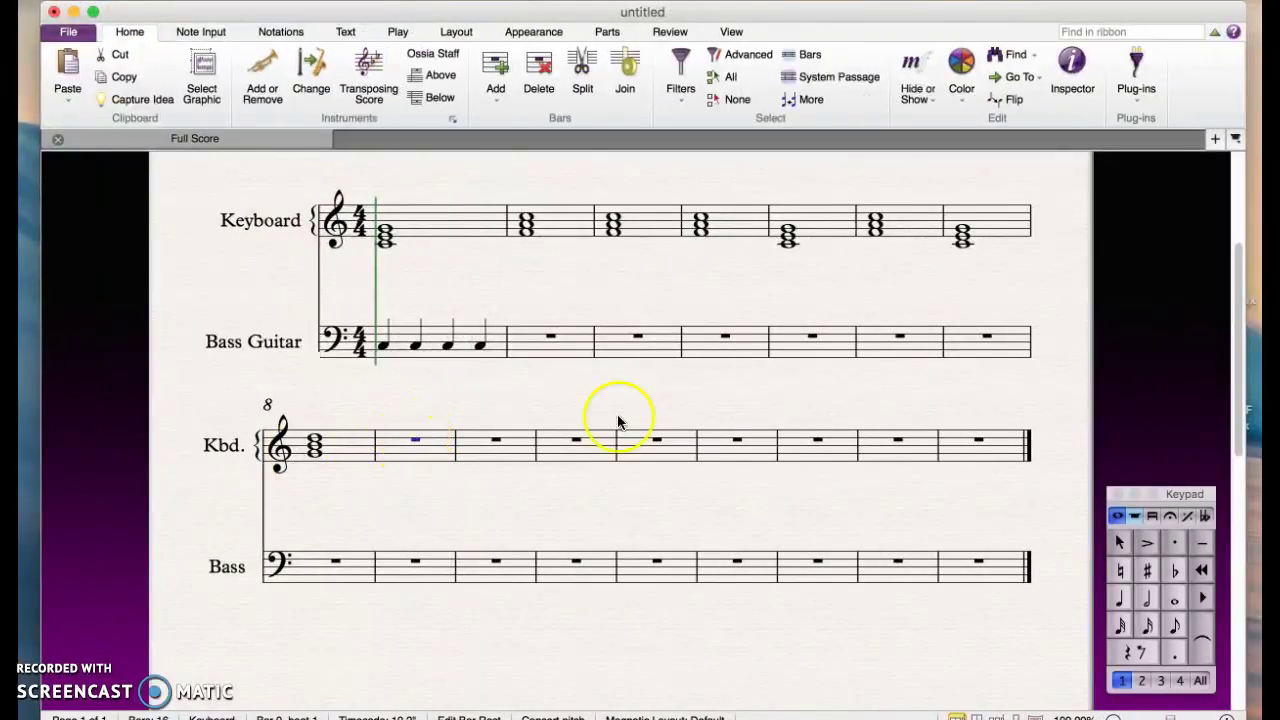
- Enter a half note at the start of Keyboard bar 9
left_click(1146, 602)
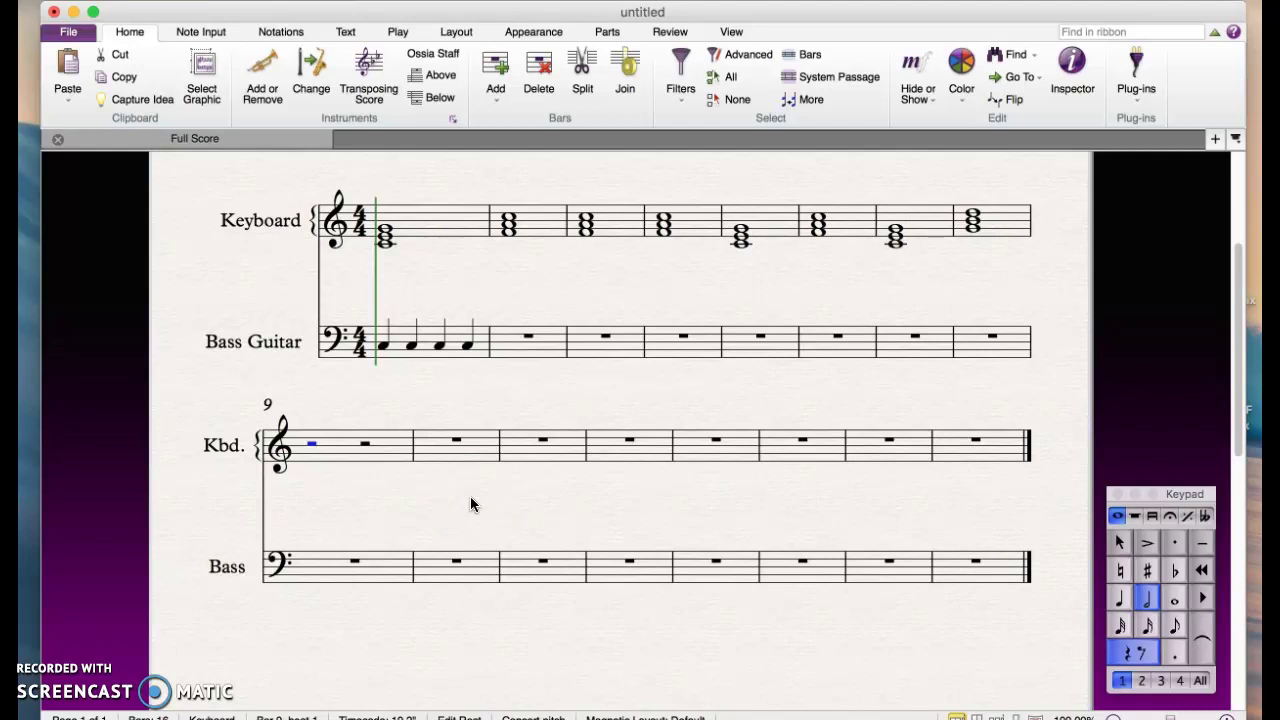
key("e")
key("Left")
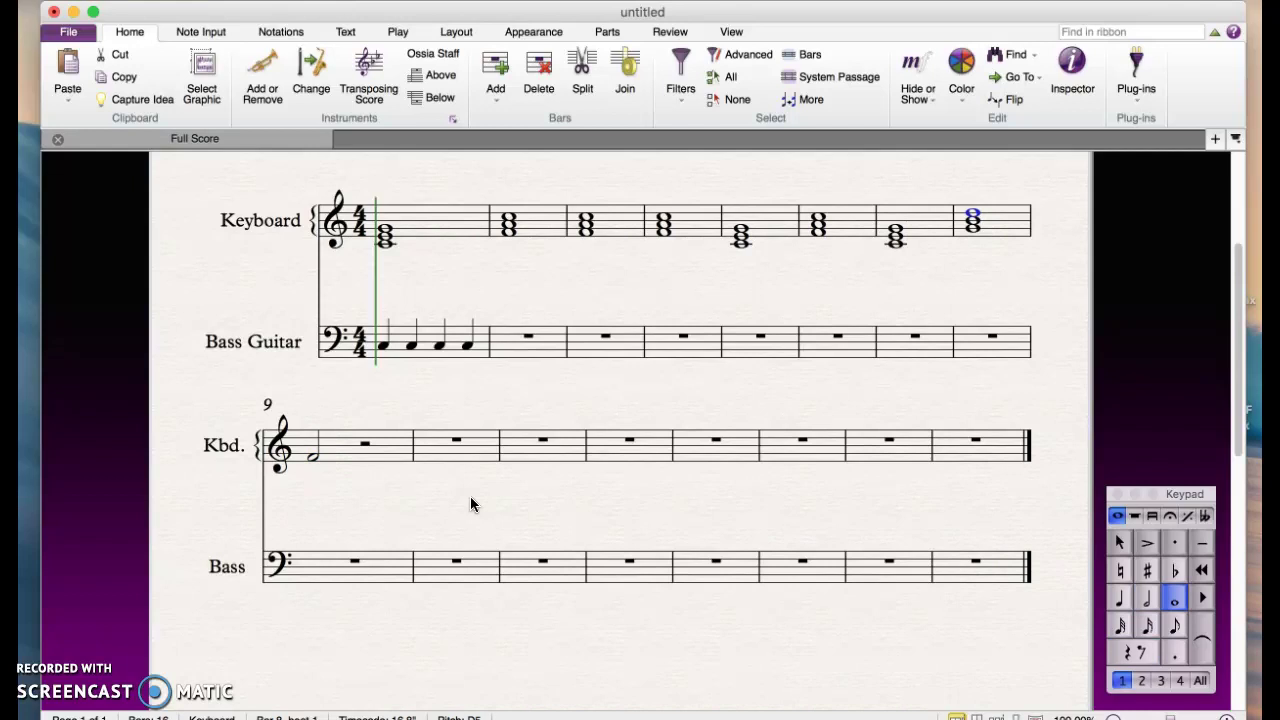
key("Right")
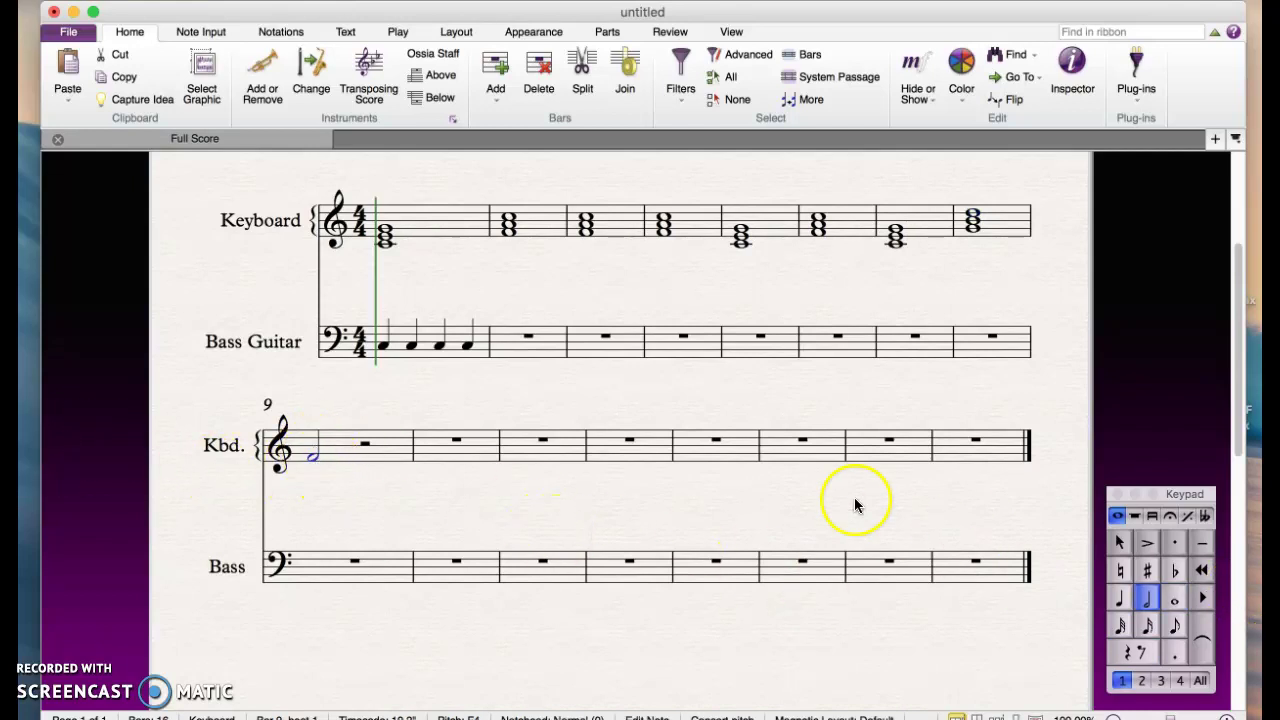
left_click(1119, 598)
left_click(1147, 598)
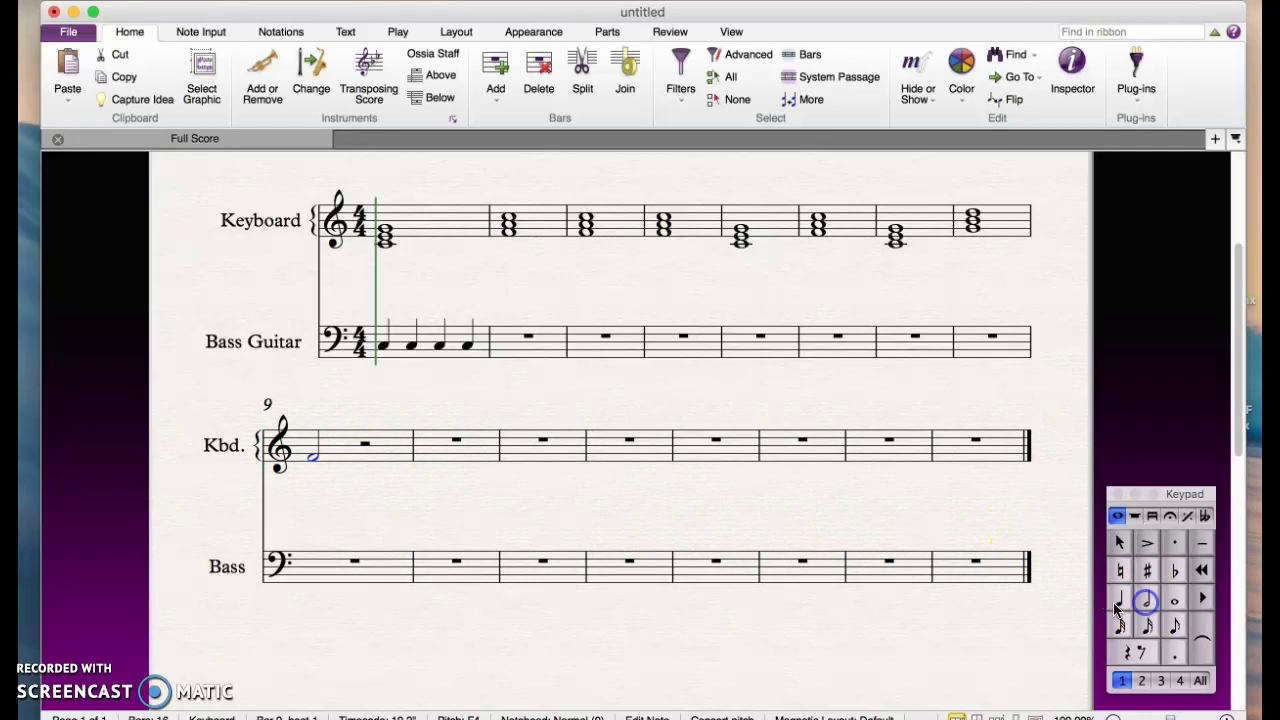
- Stack notes, including C5, onto bar 9's first half note, then add a half-note C chord after it
left_click(316, 453)
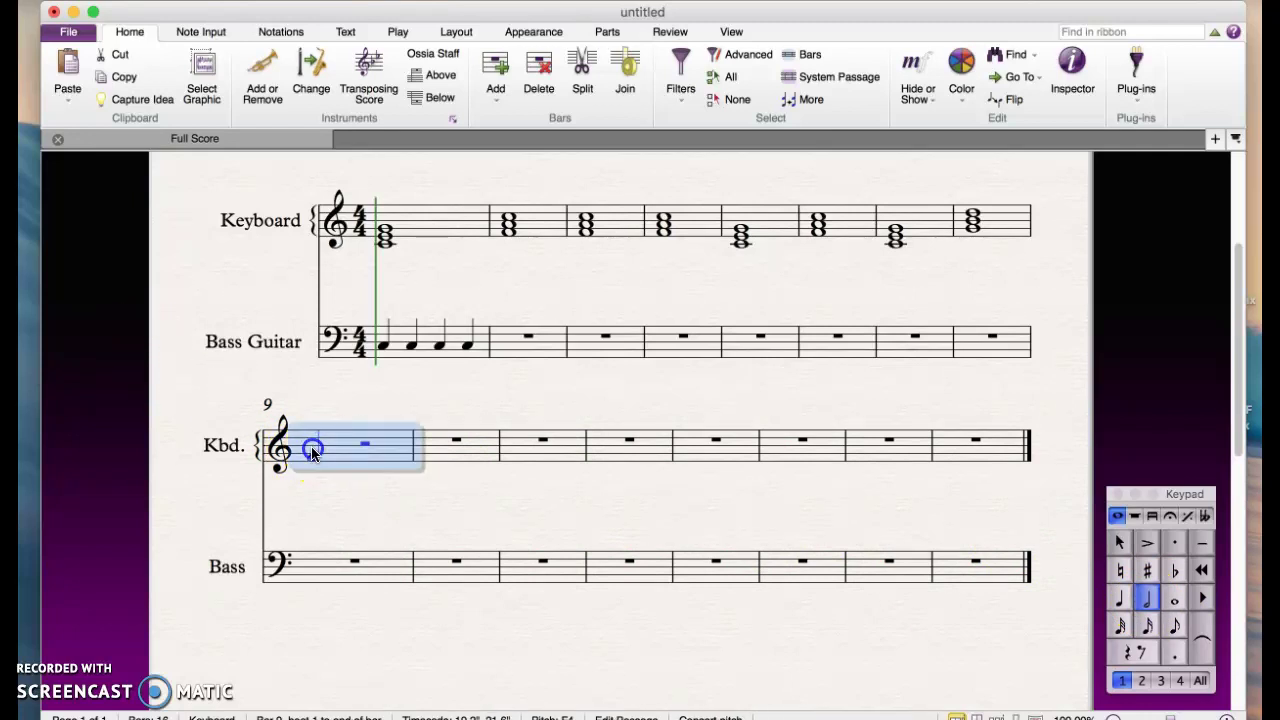
key("Escape")
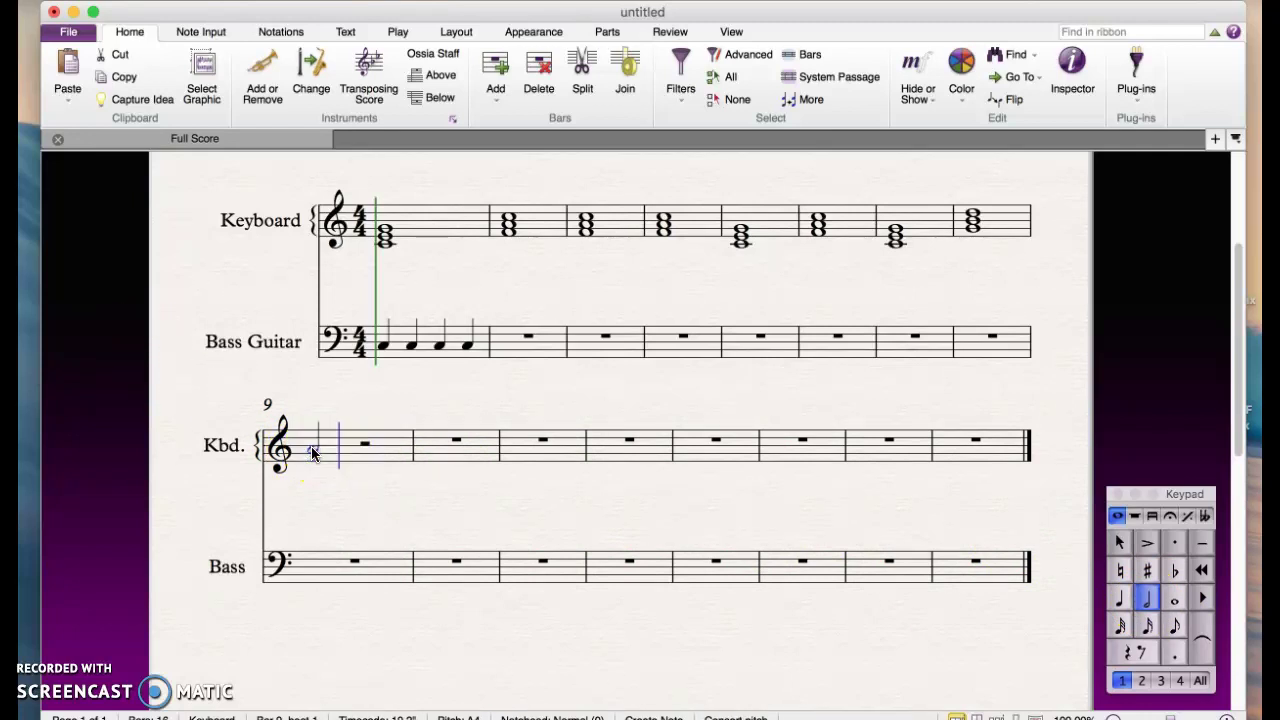
left_click(313, 453)
left_click(312, 455)
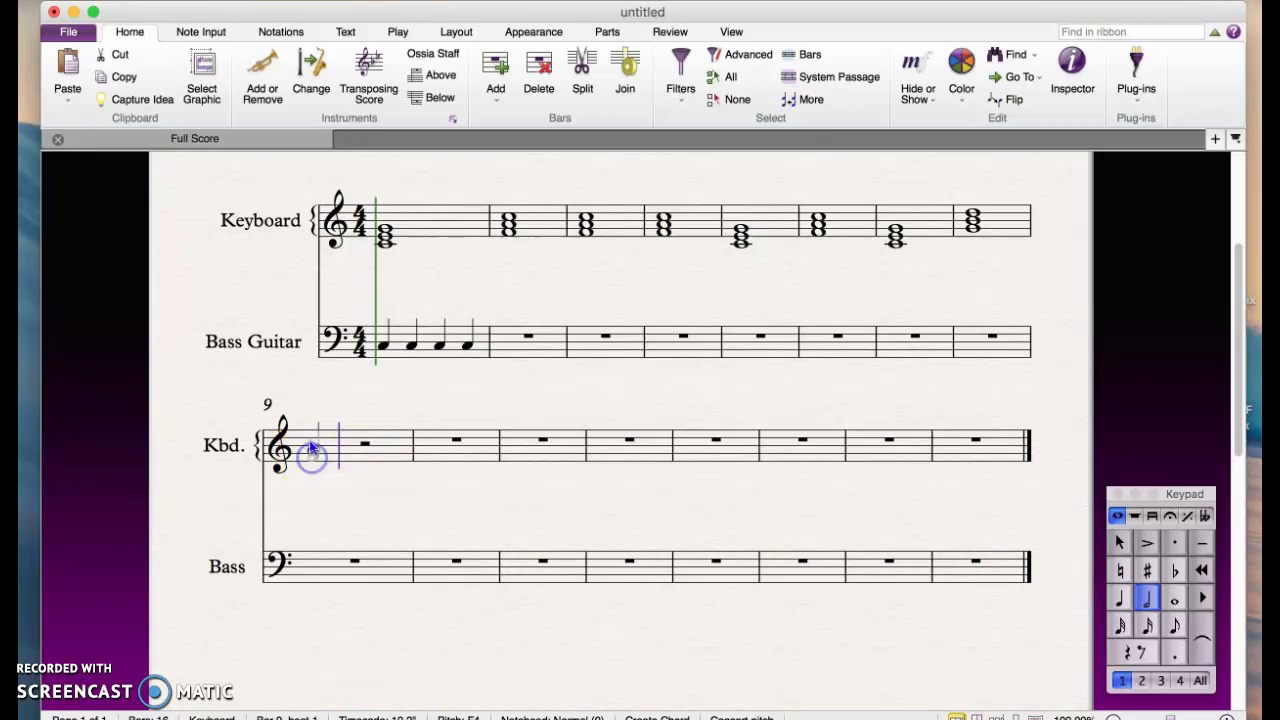
left_click(312, 445)
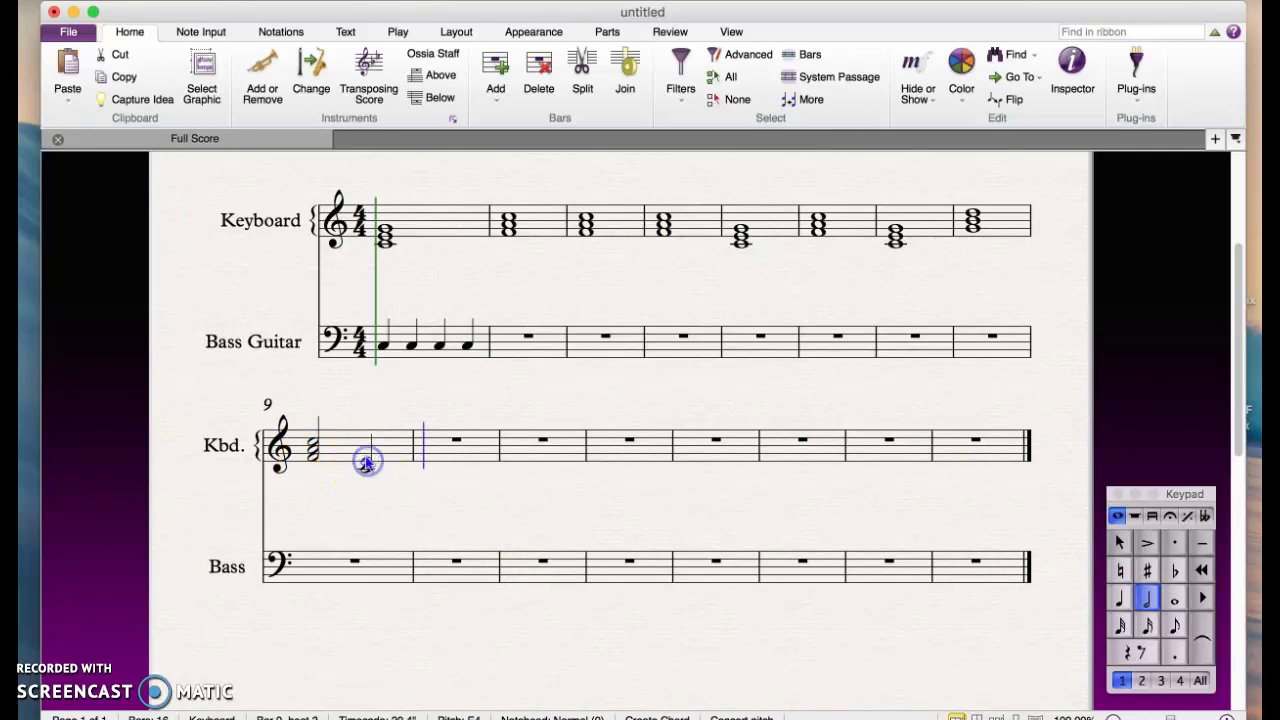
left_click(367, 460)
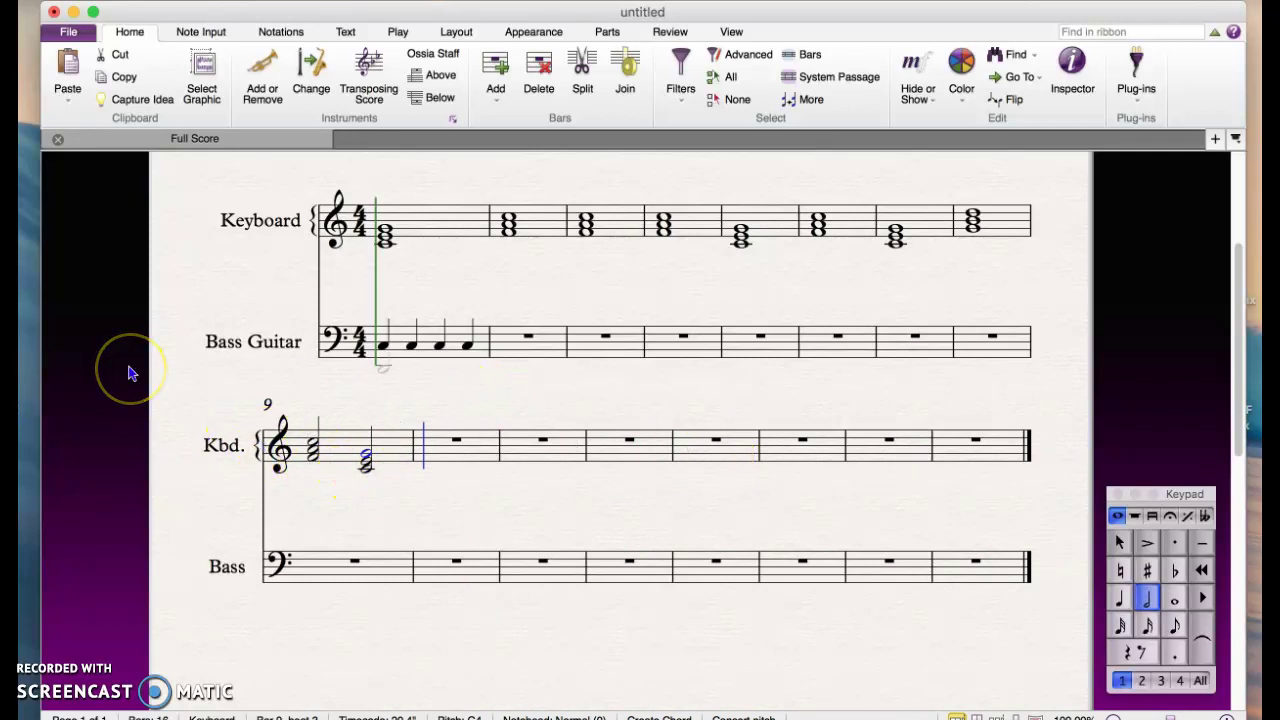
left_click(353, 566)
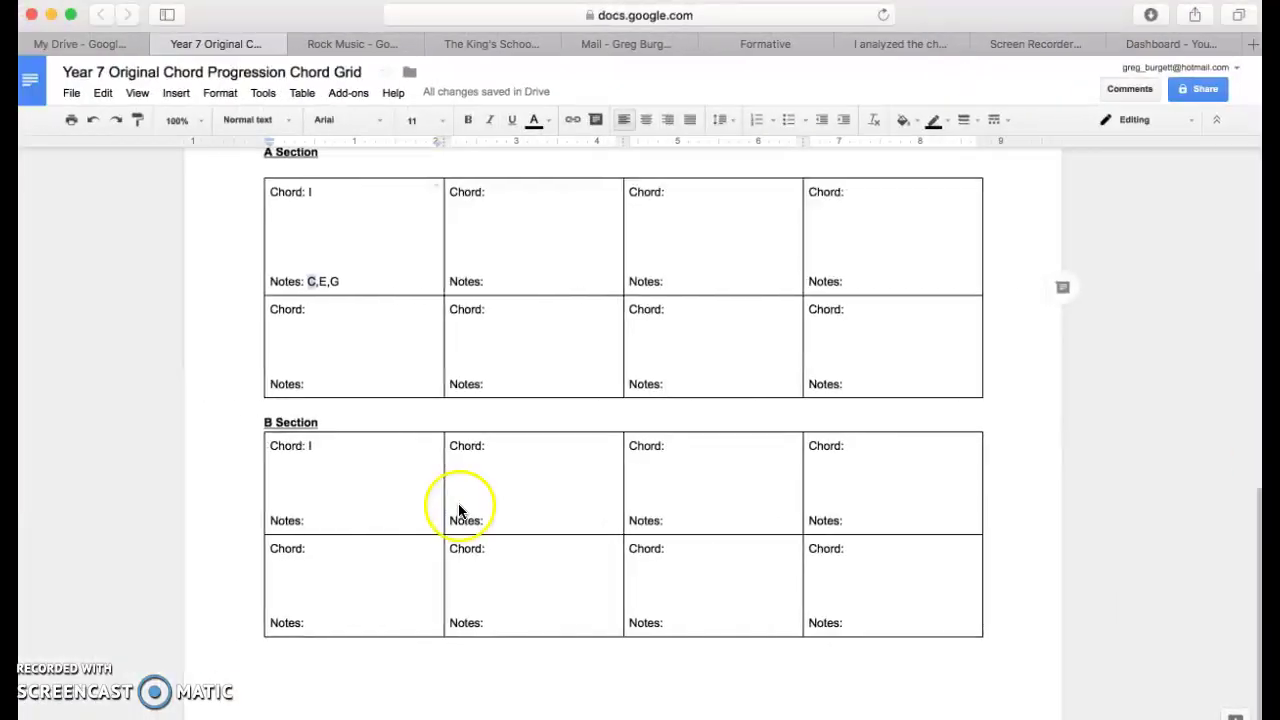
left_click(362, 44)
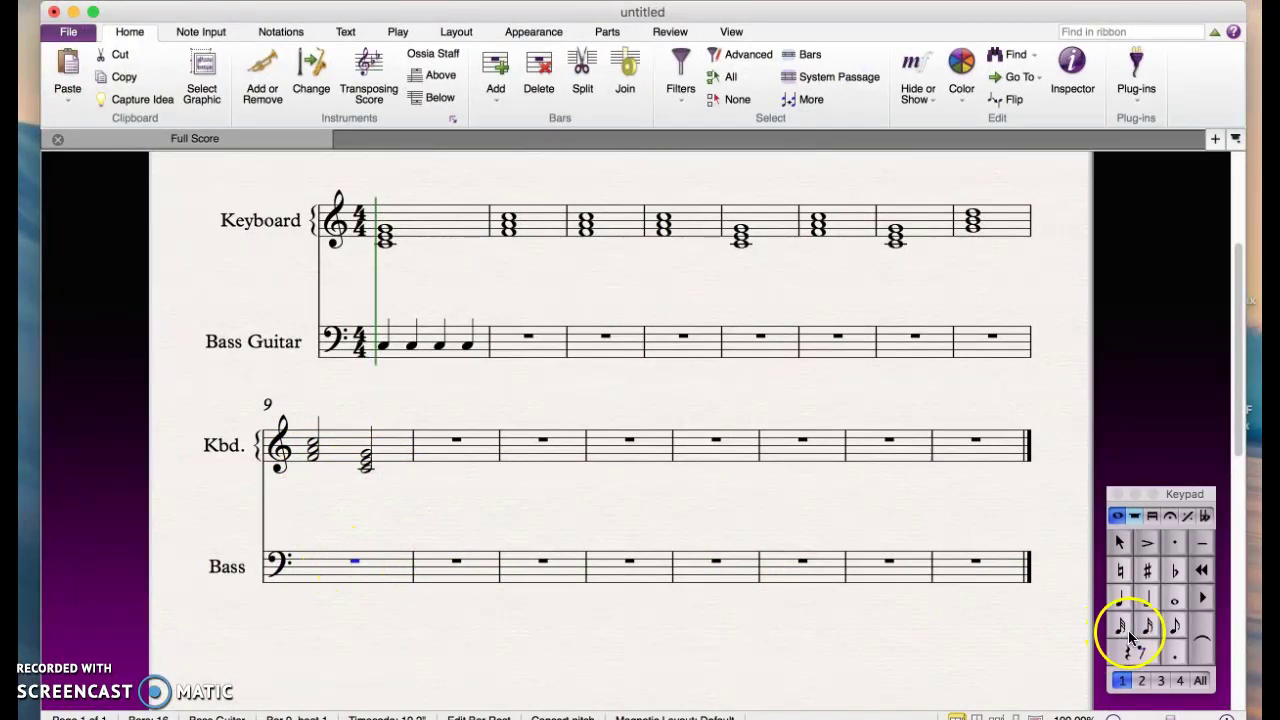
- Enter crotchets F, F, C, C in Bass bar 9 under the half-note chords
left_click(1119, 598)
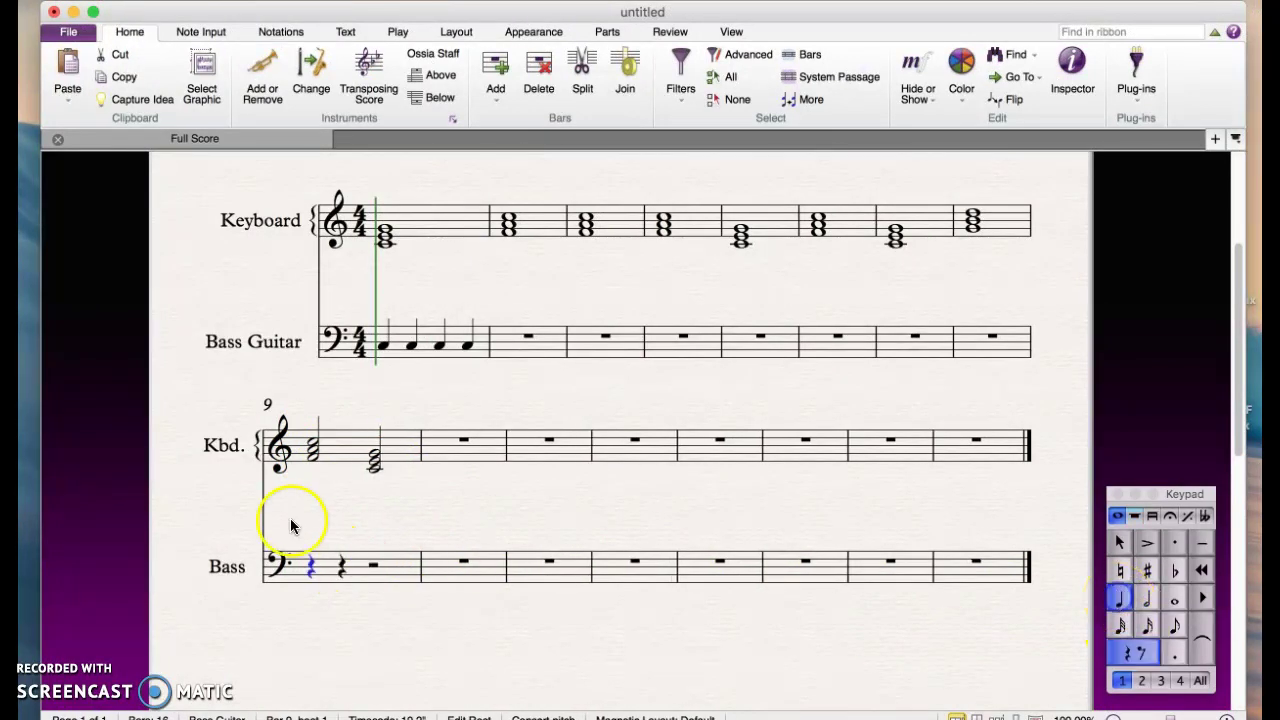
key("f")
key("f")
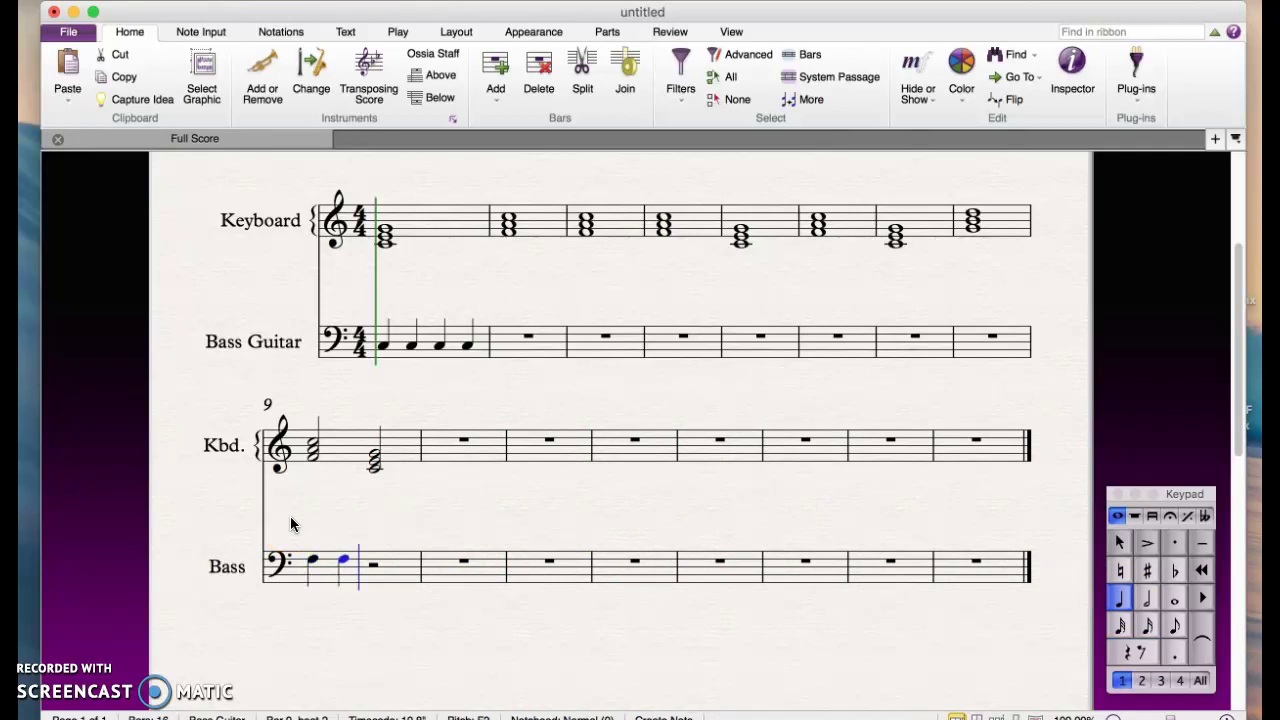
key("c")
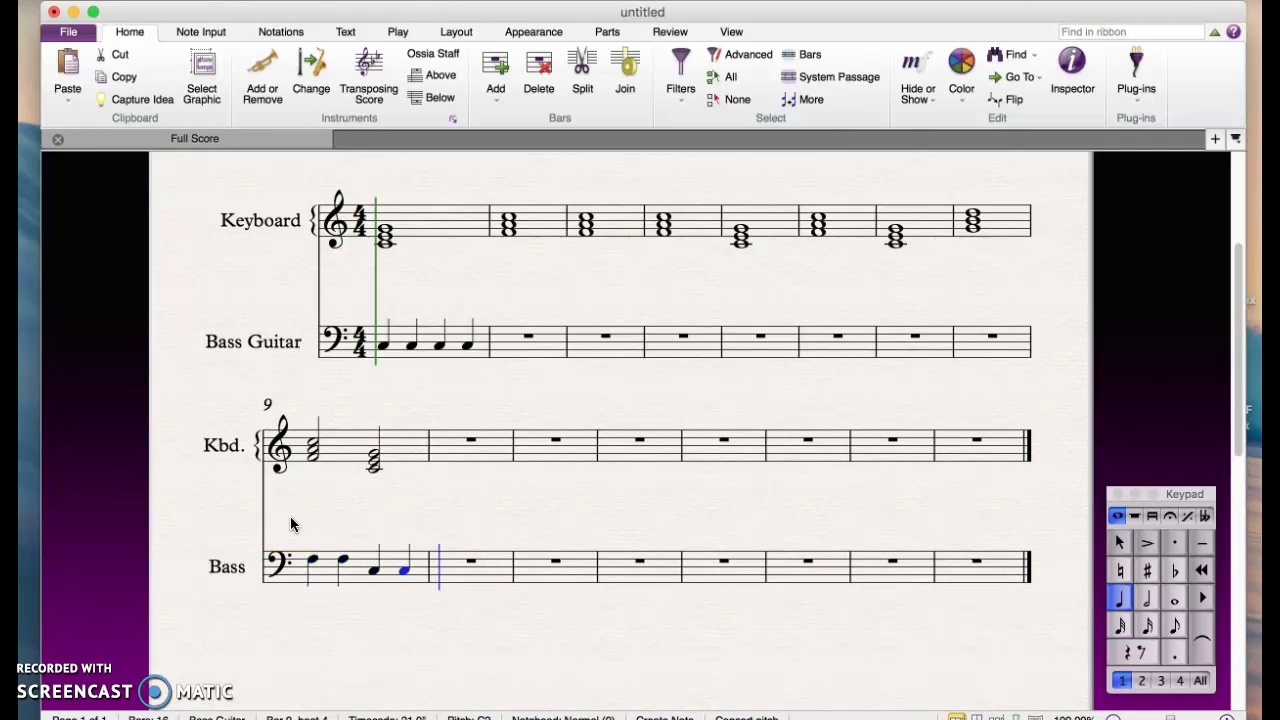
left_click(402, 574)
key("Escape")
key("ctrl+Left")
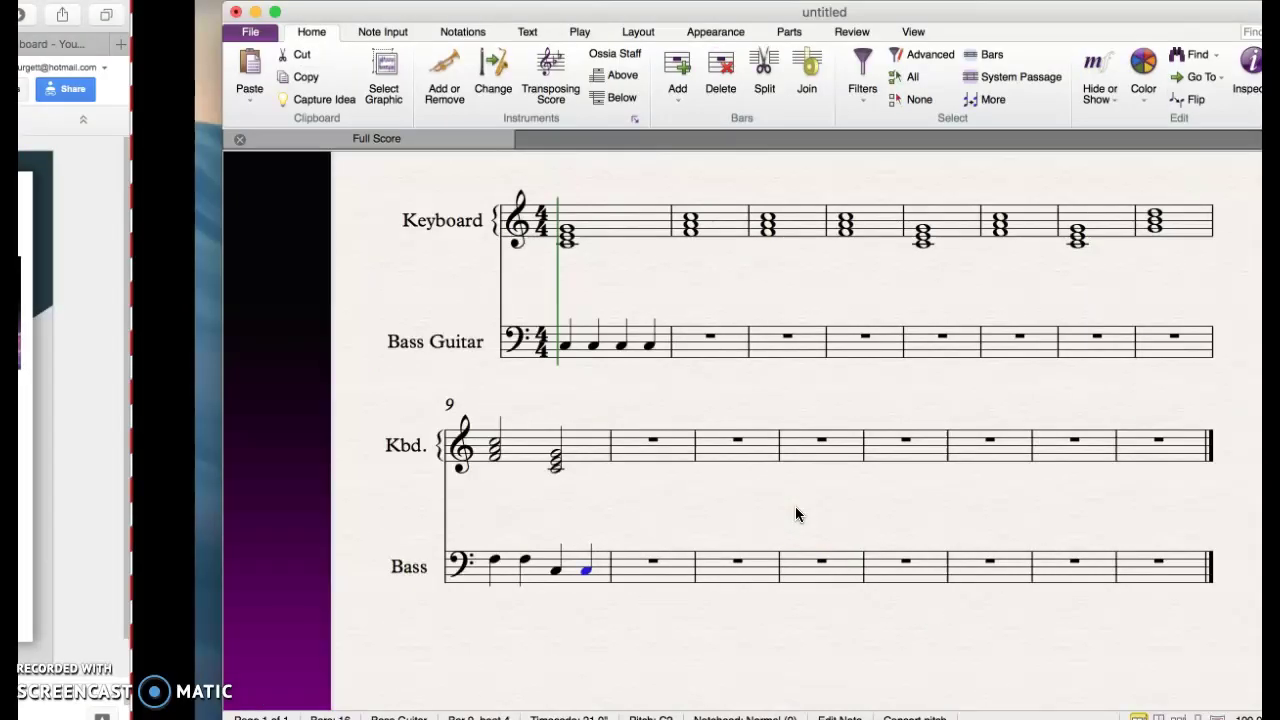